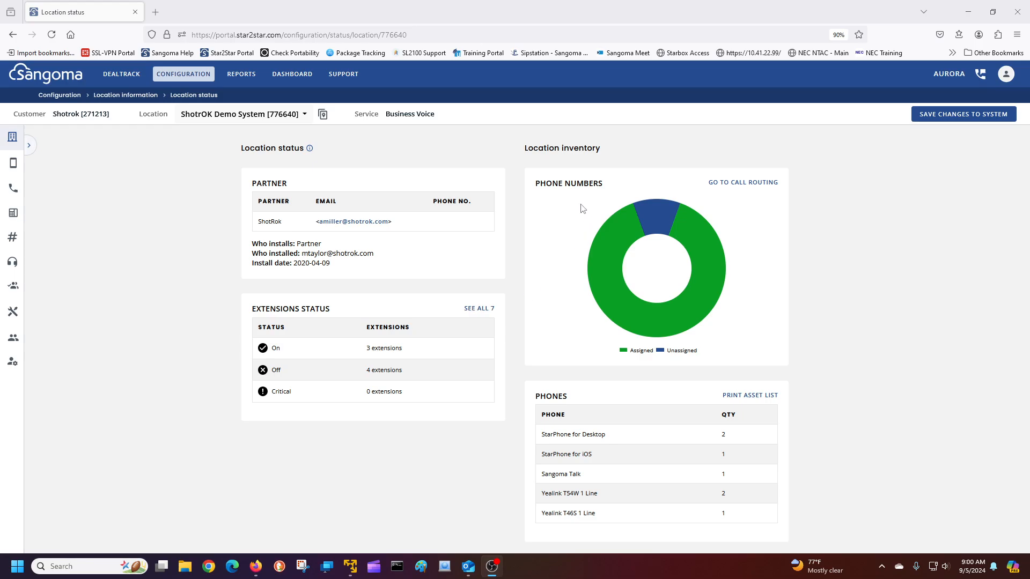
Go to Call configuration > Incoming call routing/scheduler for the ShotrOK Demo System location
{"action": "mouse_move", "coordinate": [686, 296]}
{"action": "scroll", "coordinate": [655, 446], "scroll_direction": "down", "scroll_amount": 4}
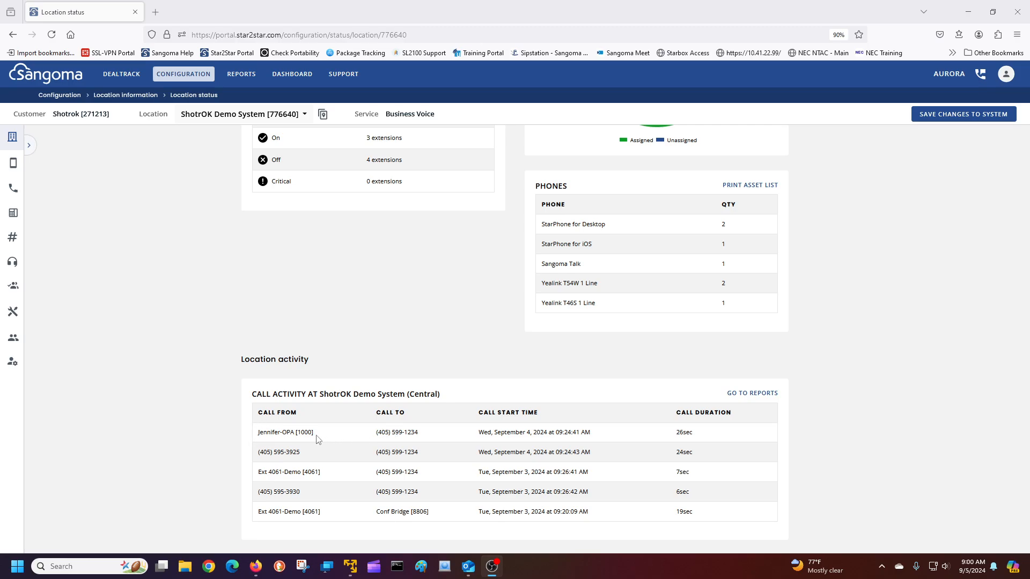
{"action": "scroll", "coordinate": [317, 528], "scroll_direction": "up", "scroll_amount": 4}
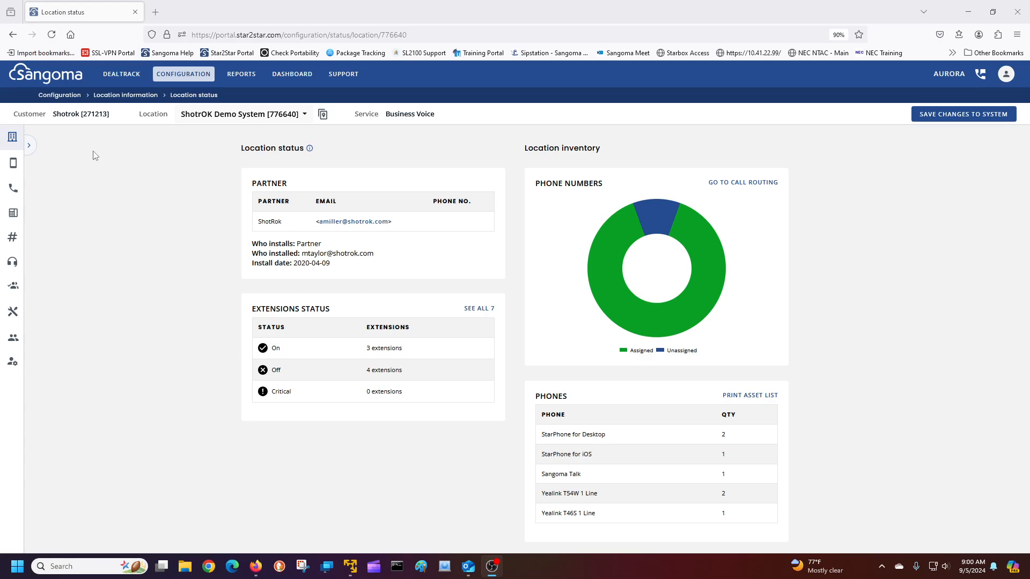
{"action": "left_click", "coordinate": [14, 193]}
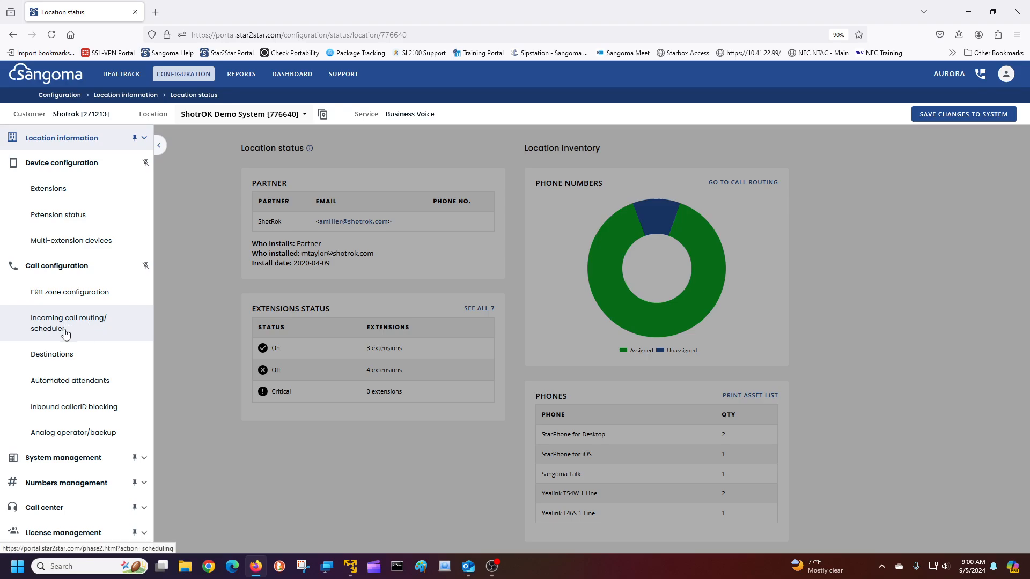
{"action": "left_click", "coordinate": [123, 330]}
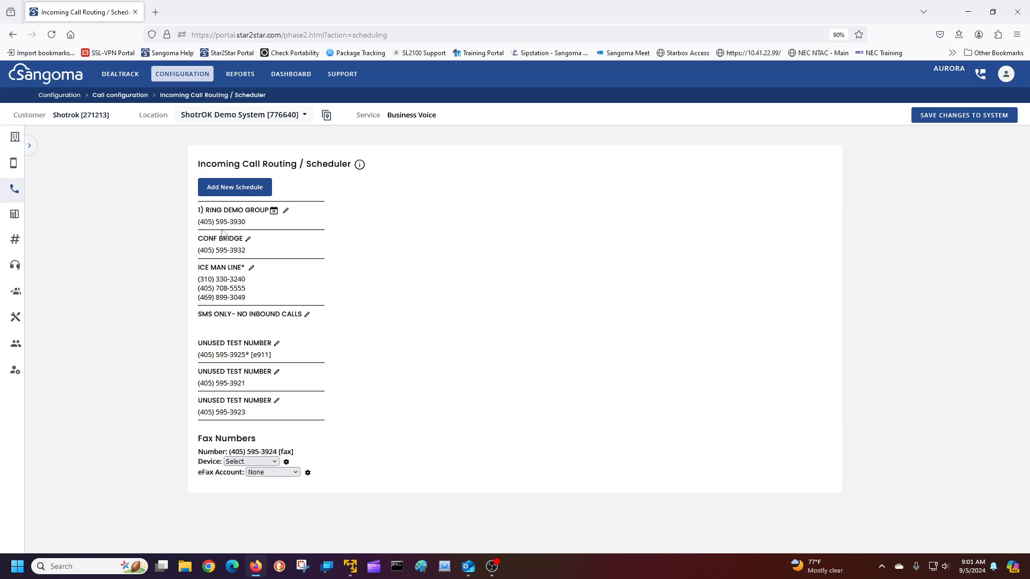
Open the Unused Test Number schedule for editing and maximize the editor window
{"action": "left_click", "coordinate": [275, 346]}
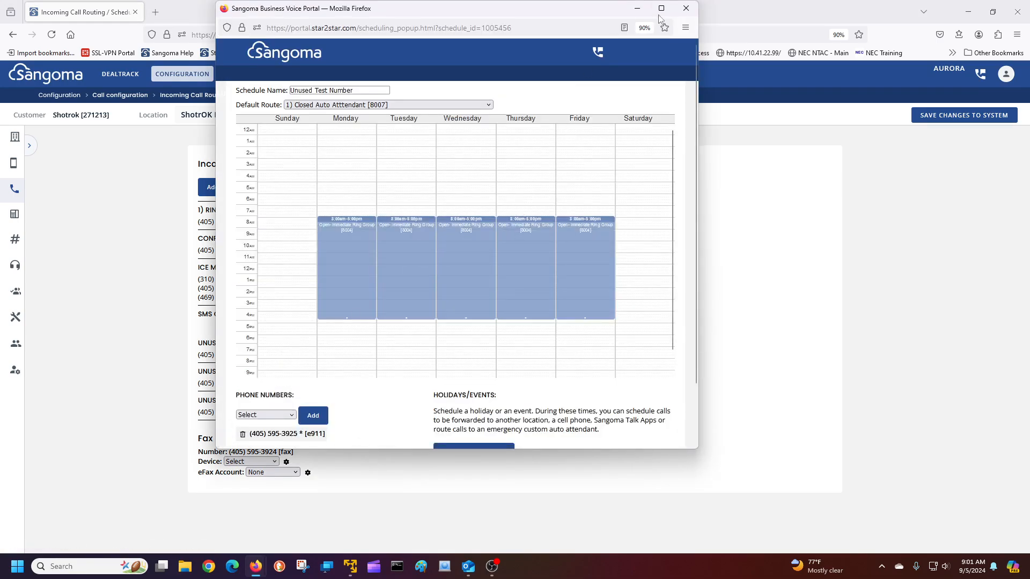
{"action": "left_click", "coordinate": [663, 11]}
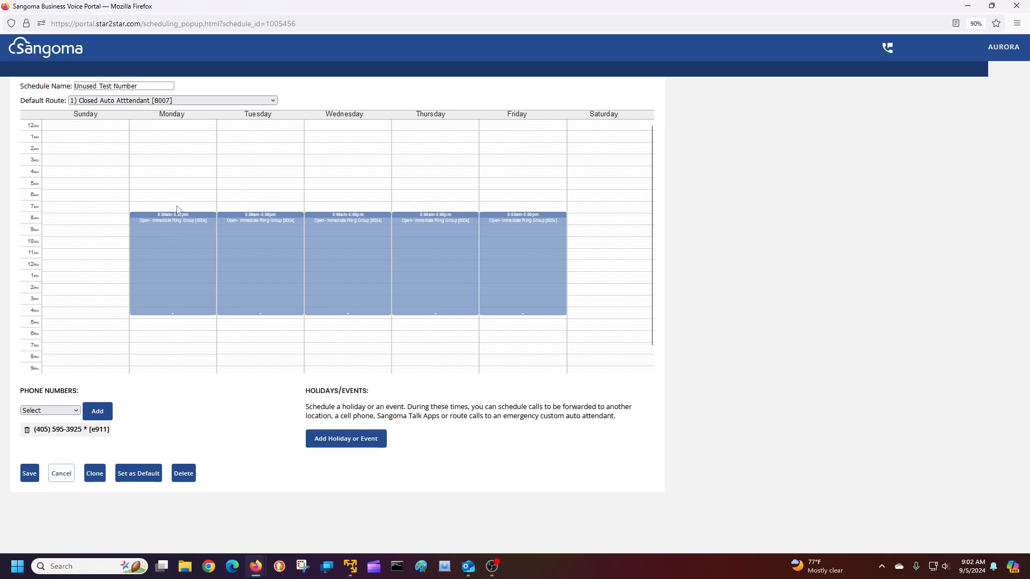
{"action": "left_click", "coordinate": [178, 264]}
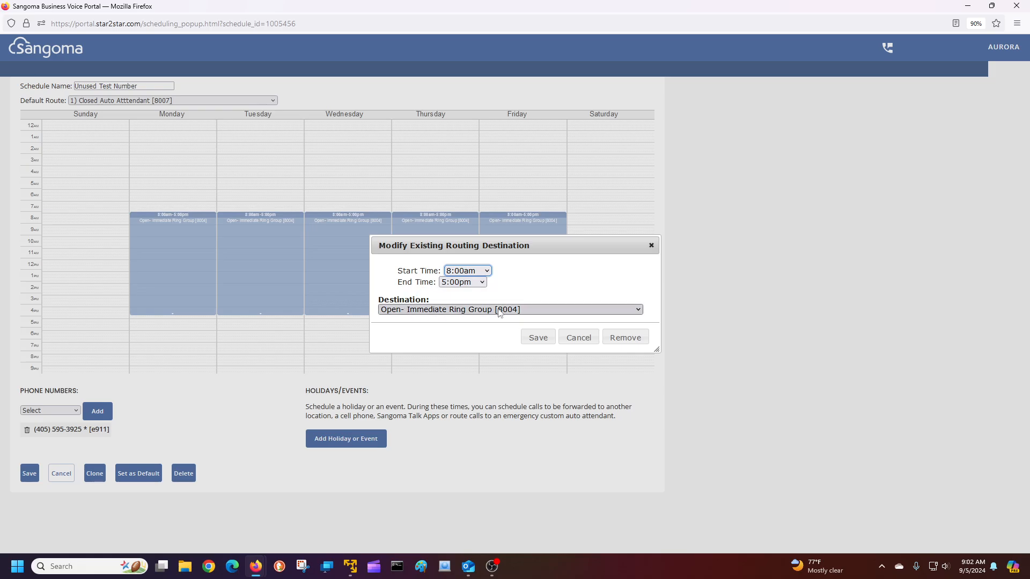
{"action": "left_click", "coordinate": [579, 339]}
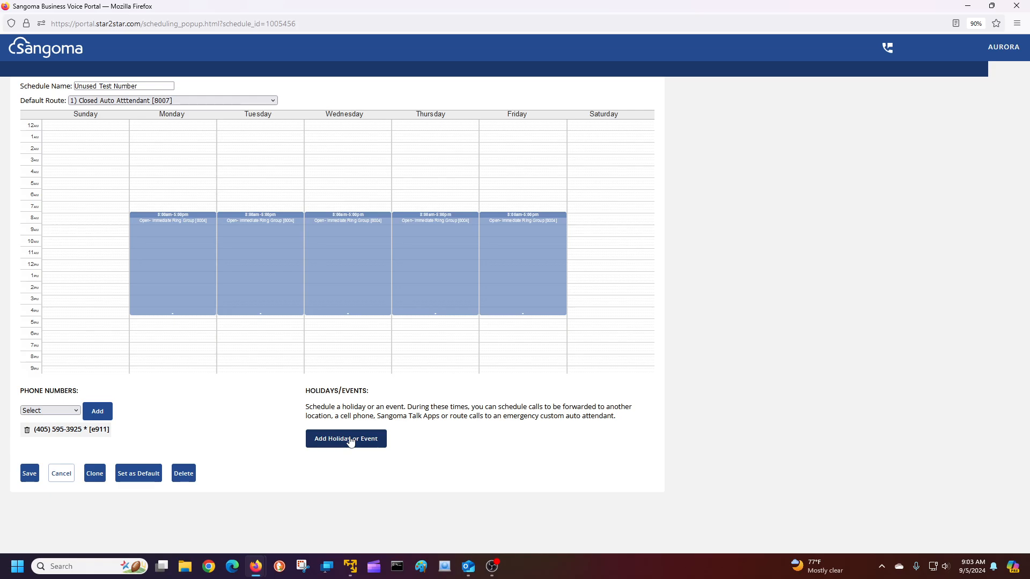
Start a fixed-date holiday on January 1 named 'New Years Day'
{"action": "left_click", "coordinate": [350, 440]}
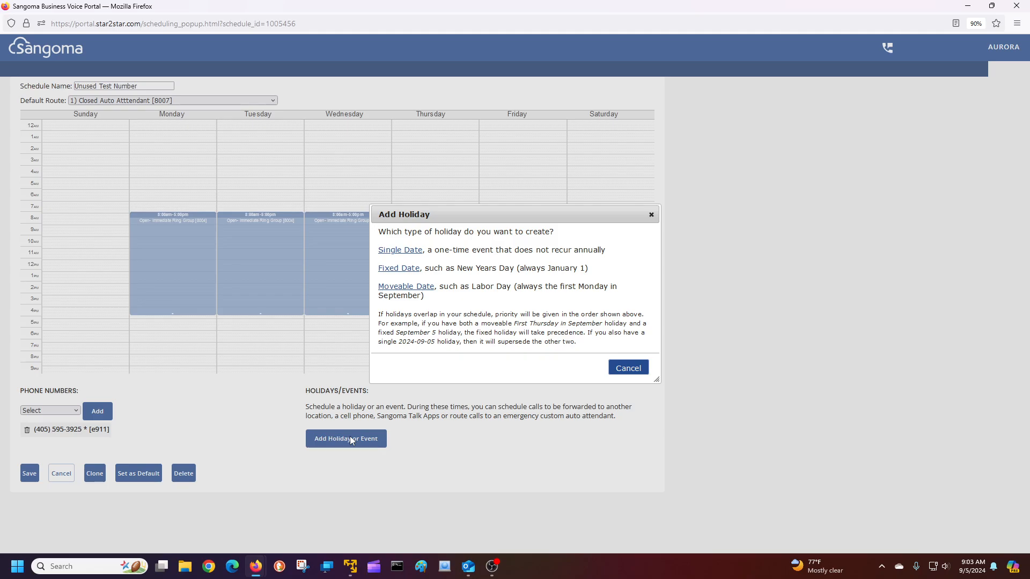
{"action": "left_click", "coordinate": [400, 269]}
{"action": "left_click", "coordinate": [410, 275]}
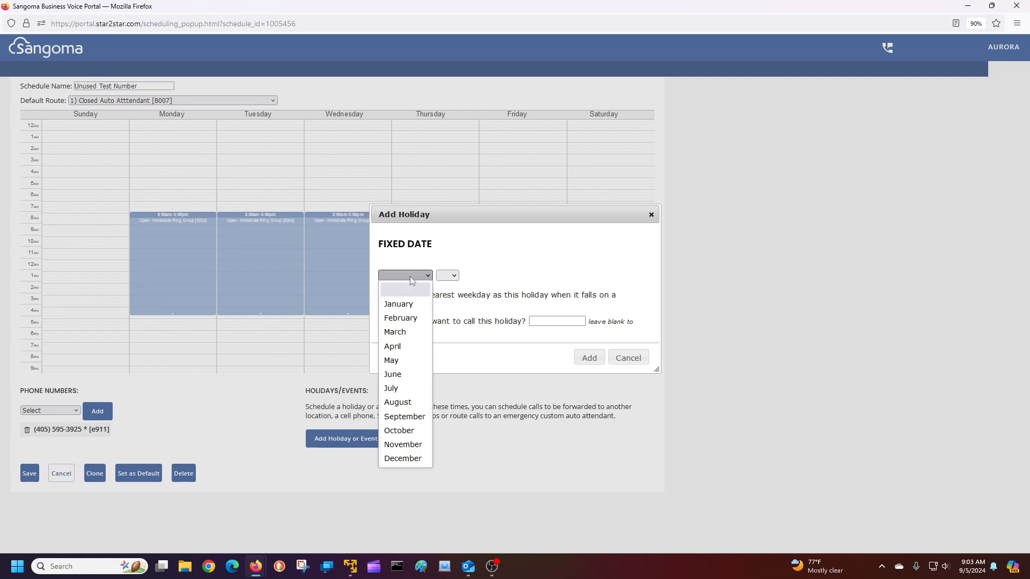
{"action": "left_click", "coordinate": [399, 304]}
{"action": "left_click", "coordinate": [449, 275]}
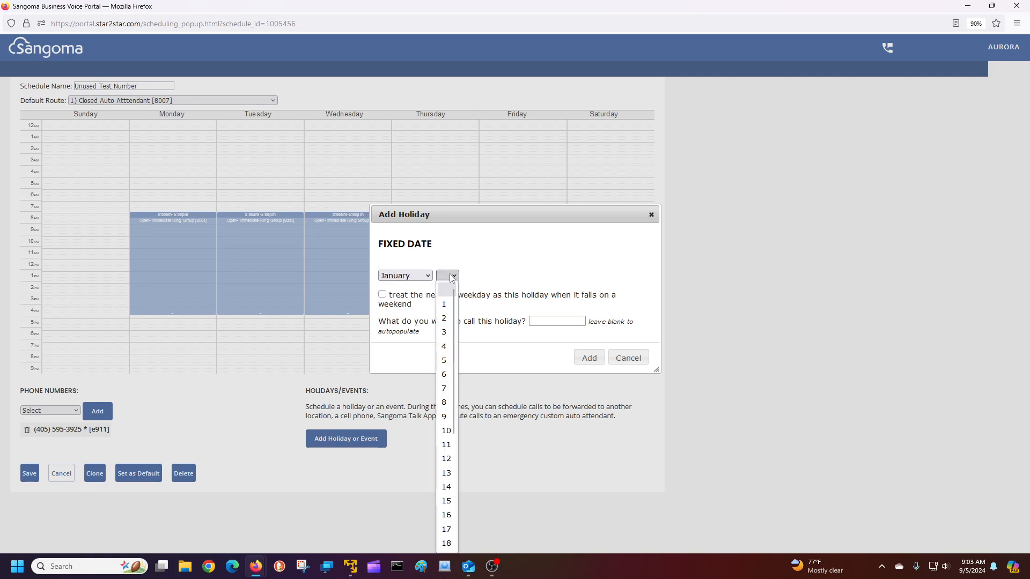
{"action": "left_click", "coordinate": [445, 306]}
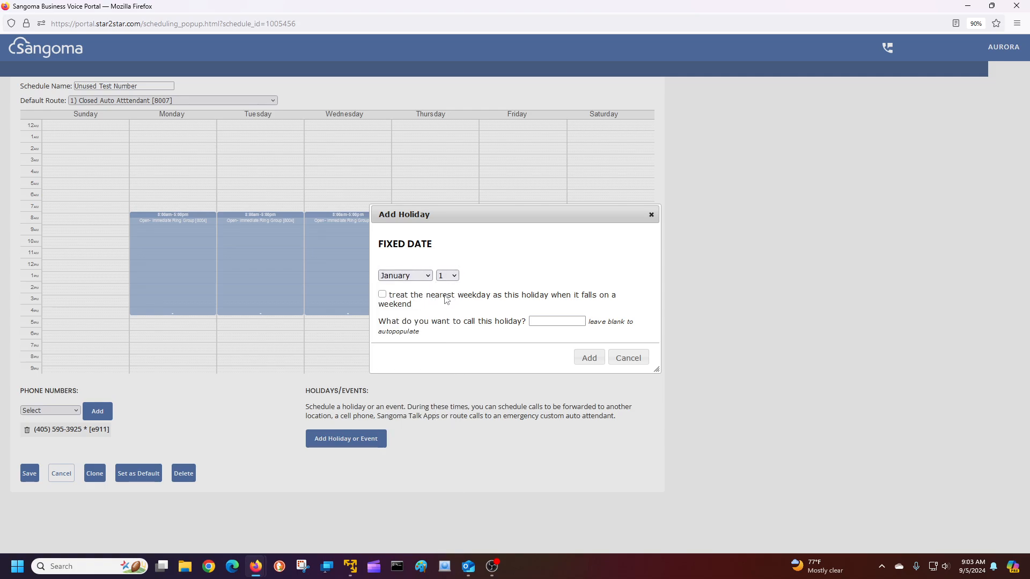
{"action": "left_click", "coordinate": [546, 320]}
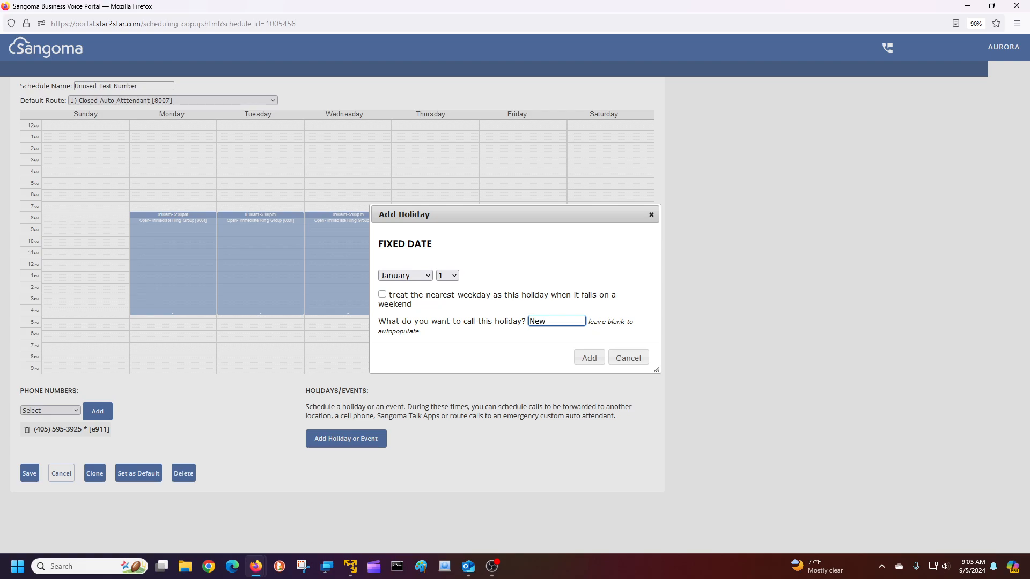
{"action": "type", "text": "New Y"}
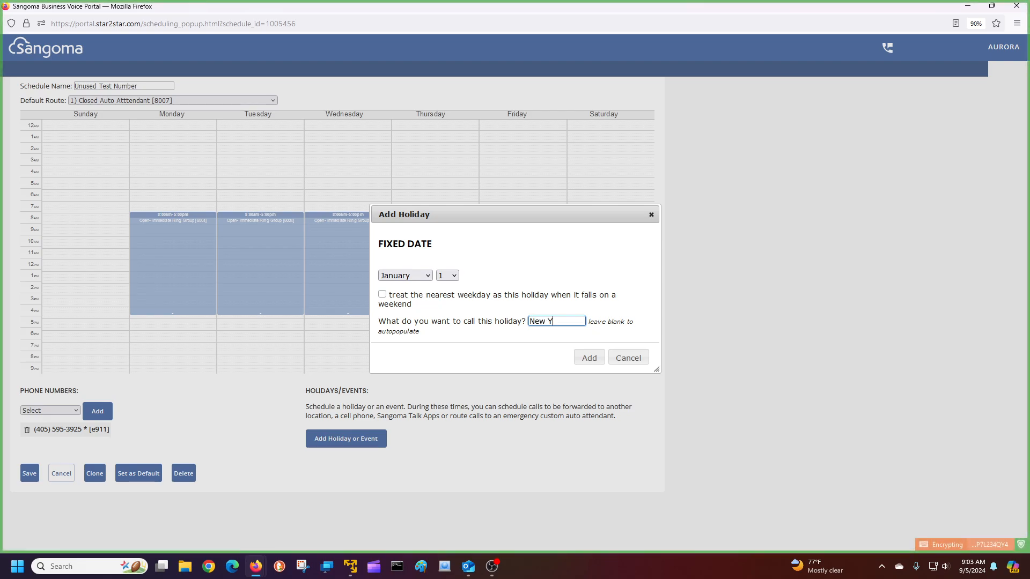
{"action": "type", "text": "ears Day"}
Add New Years Day with an 8:00am–5:00pm block routed to Holiday Auto Attendant [8008]
{"action": "left_click", "coordinate": [588, 357]}
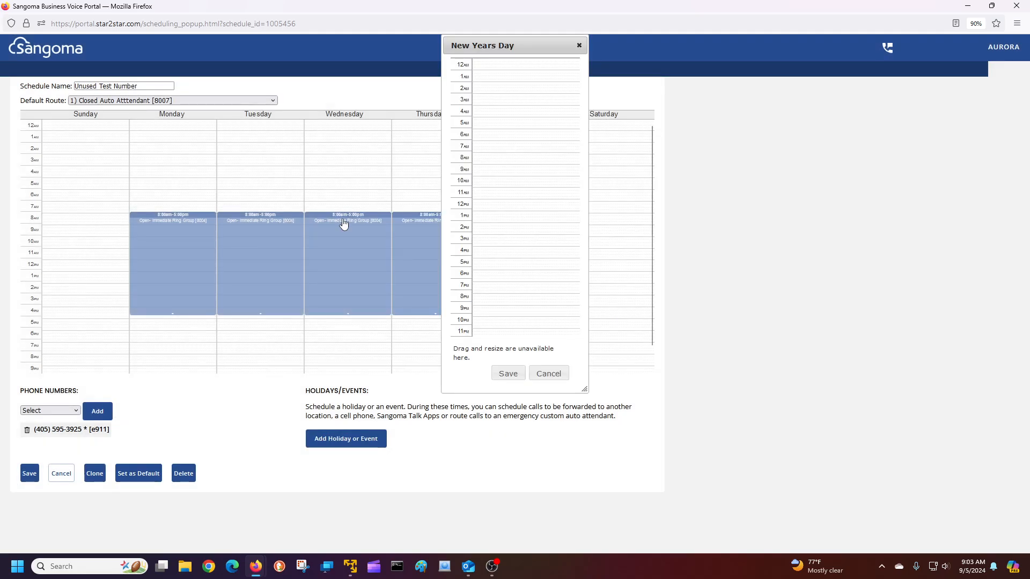
{"action": "left_click", "coordinate": [487, 158]}
{"action": "left_click", "coordinate": [462, 283]}
{"action": "key", "text": "6"}
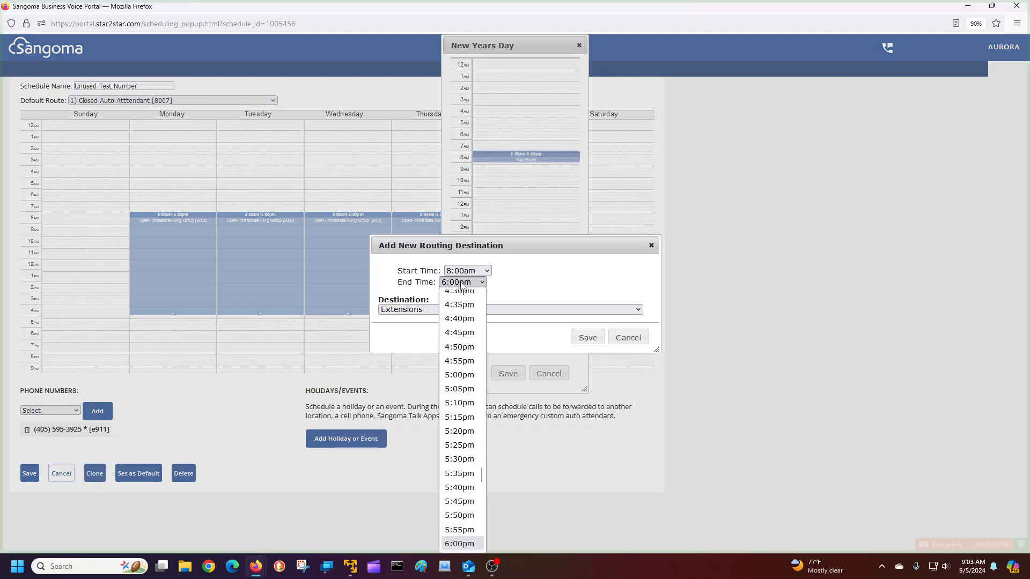
{"action": "left_click", "coordinate": [460, 370]}
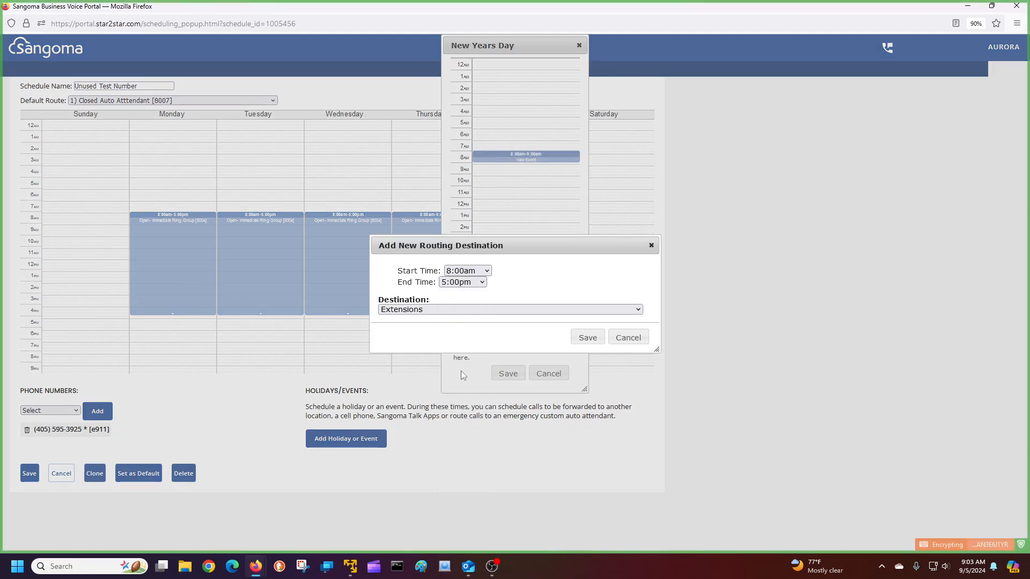
{"action": "left_click", "coordinate": [466, 315]}
{"action": "left_click", "coordinate": [466, 312]}
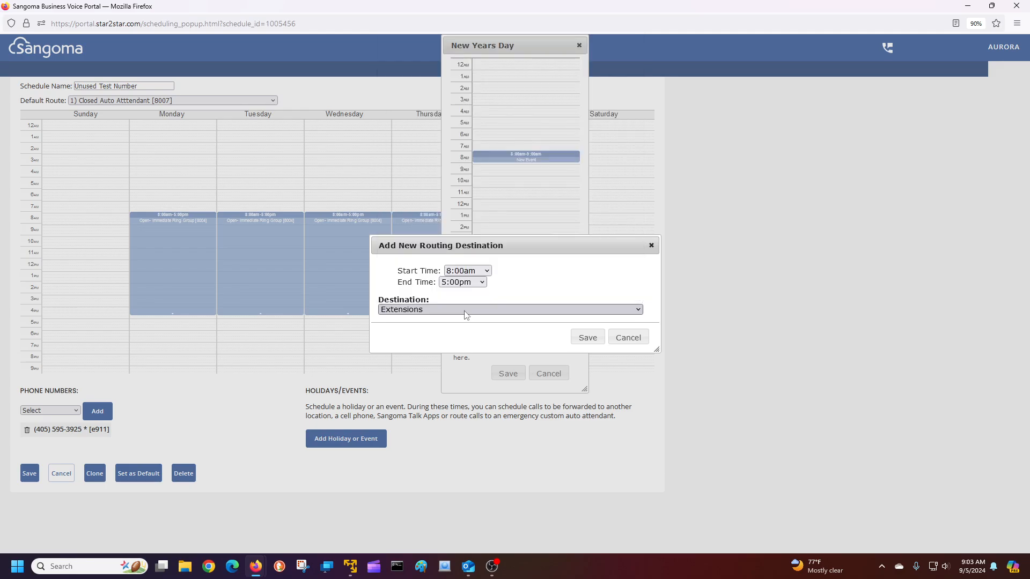
{"action": "left_click", "coordinate": [423, 310]}
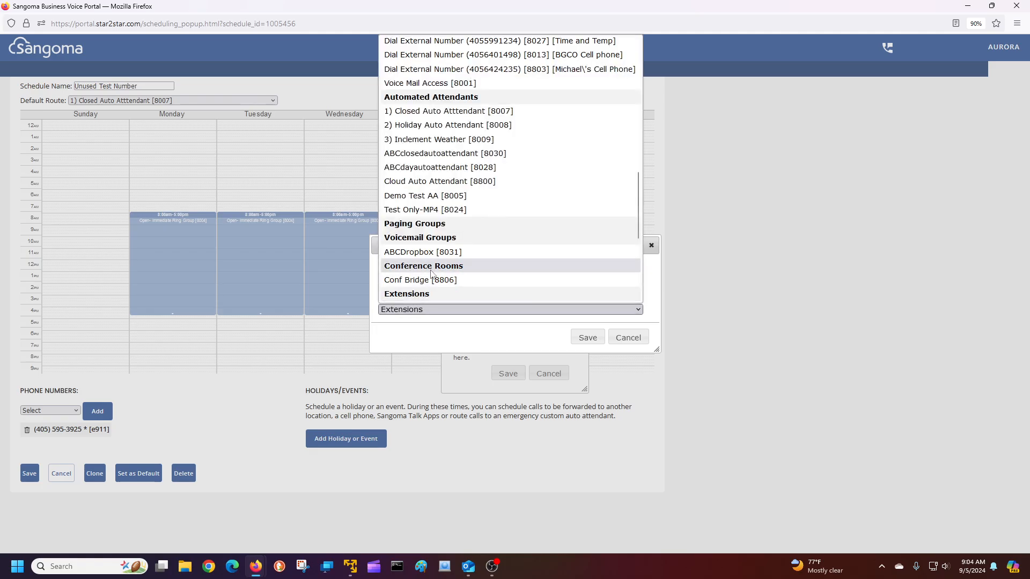
{"action": "left_click", "coordinate": [444, 126]}
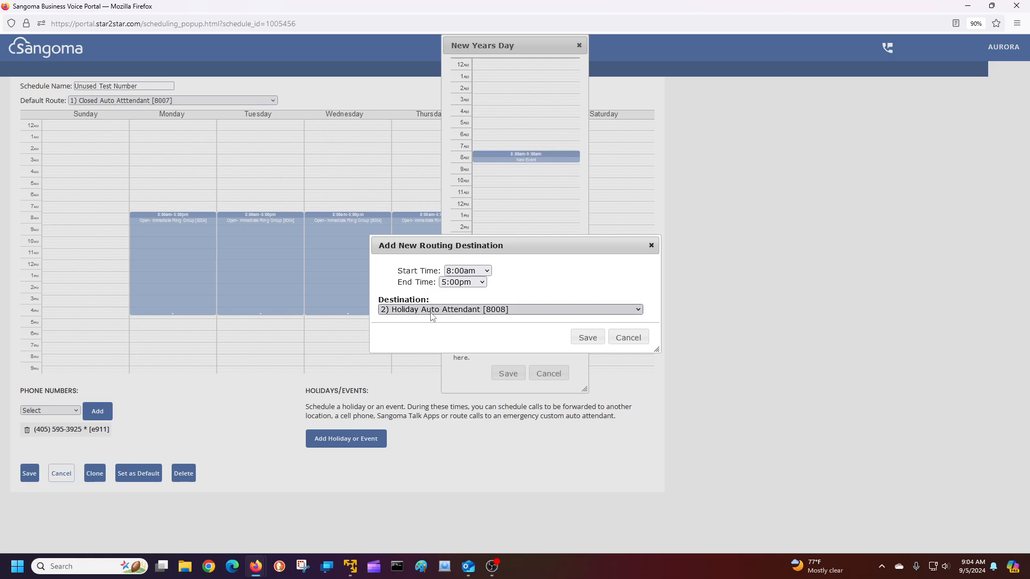
{"action": "left_click", "coordinate": [588, 338]}
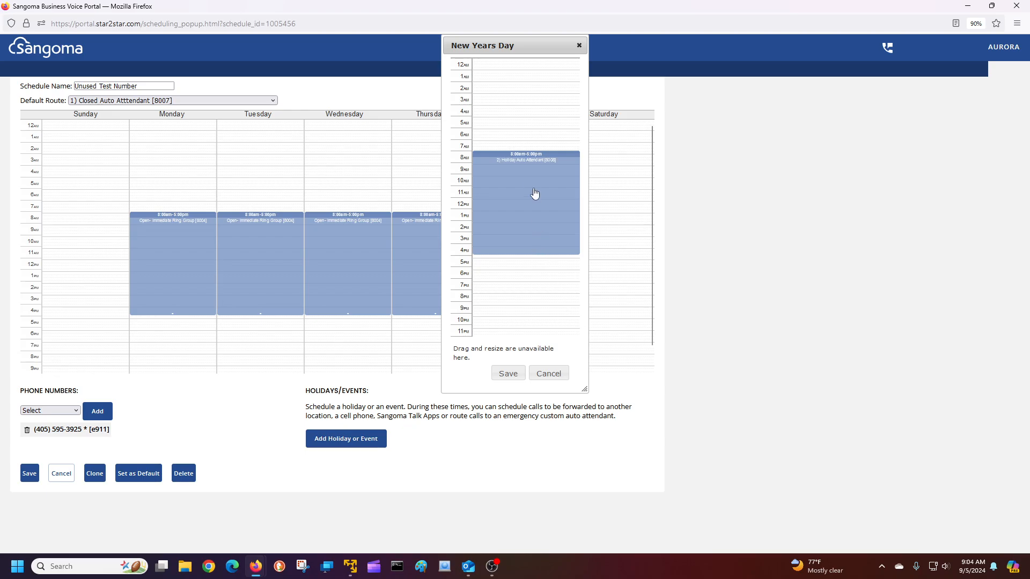
Save the New Years Day holiday so it appears in the schedule's holidays/events
{"action": "left_click", "coordinate": [507, 375]}
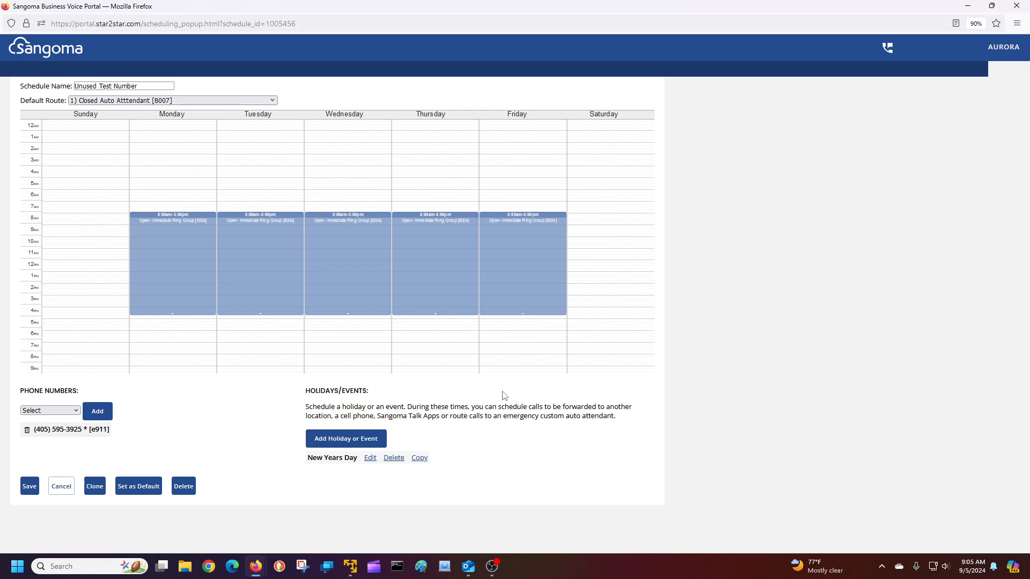
Start a single-date holiday on 2024-09-05 named 'Ice Storm 9-5-2024'
{"action": "left_click", "coordinate": [341, 440]}
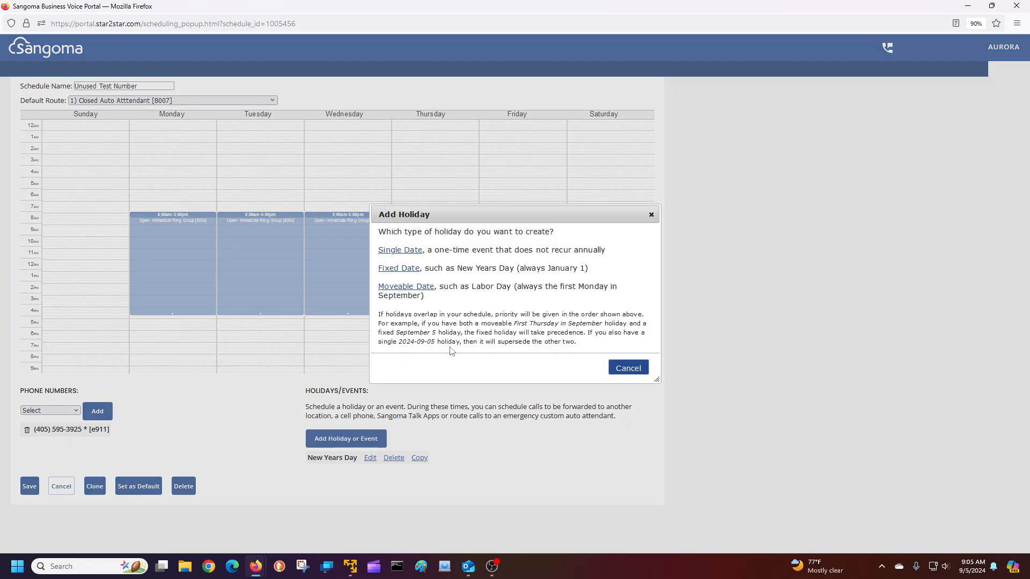
{"action": "left_click", "coordinate": [411, 255]}
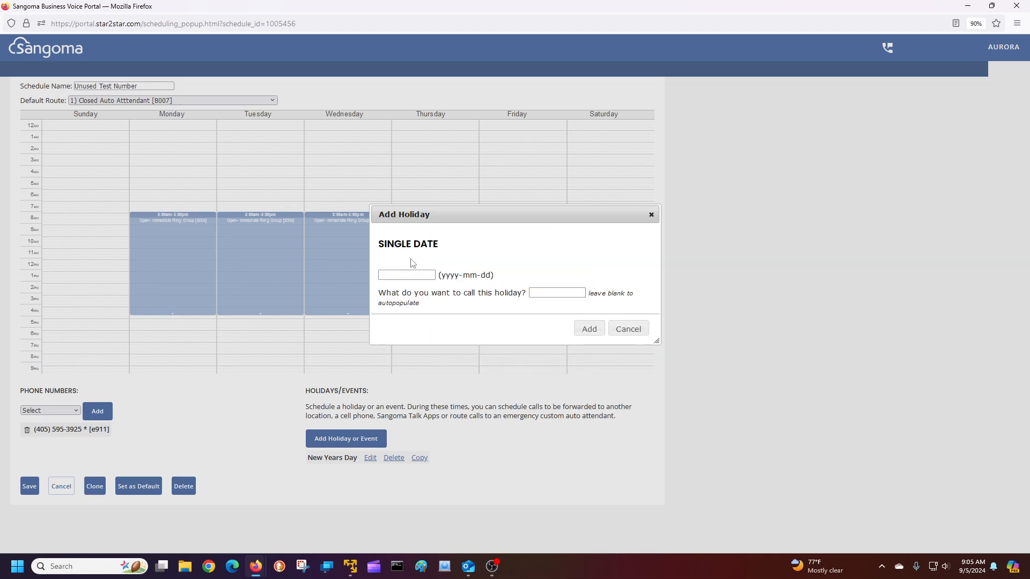
{"action": "left_click", "coordinate": [414, 275]}
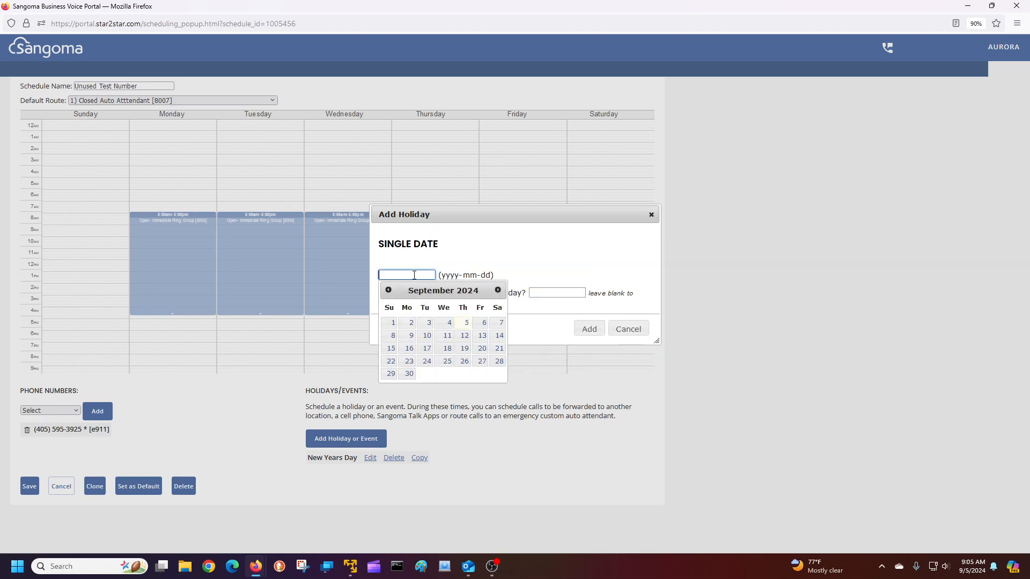
{"action": "left_click", "coordinate": [465, 322]}
{"action": "left_click", "coordinate": [550, 292]}
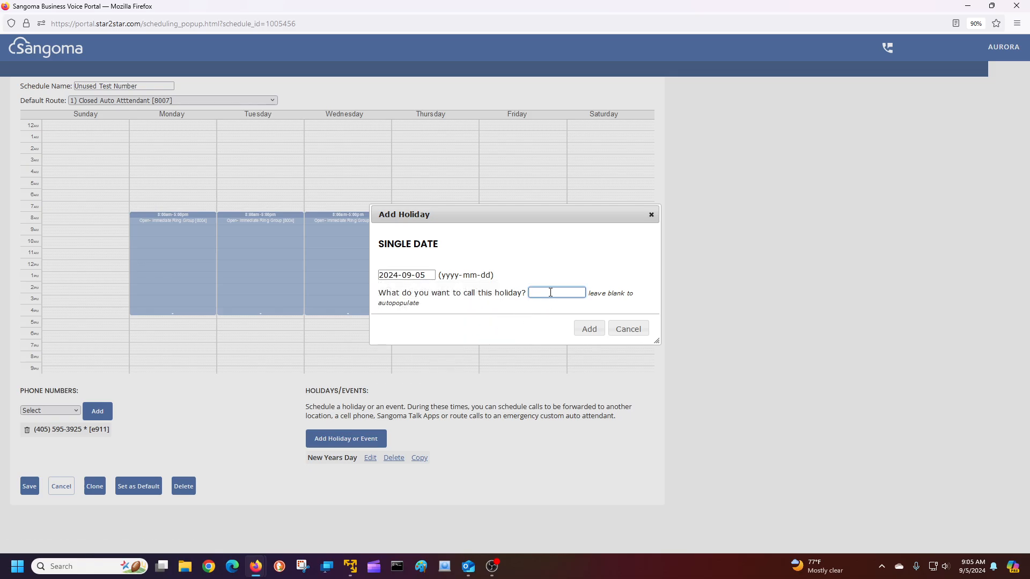
{"action": "type", "text": "Ice"}
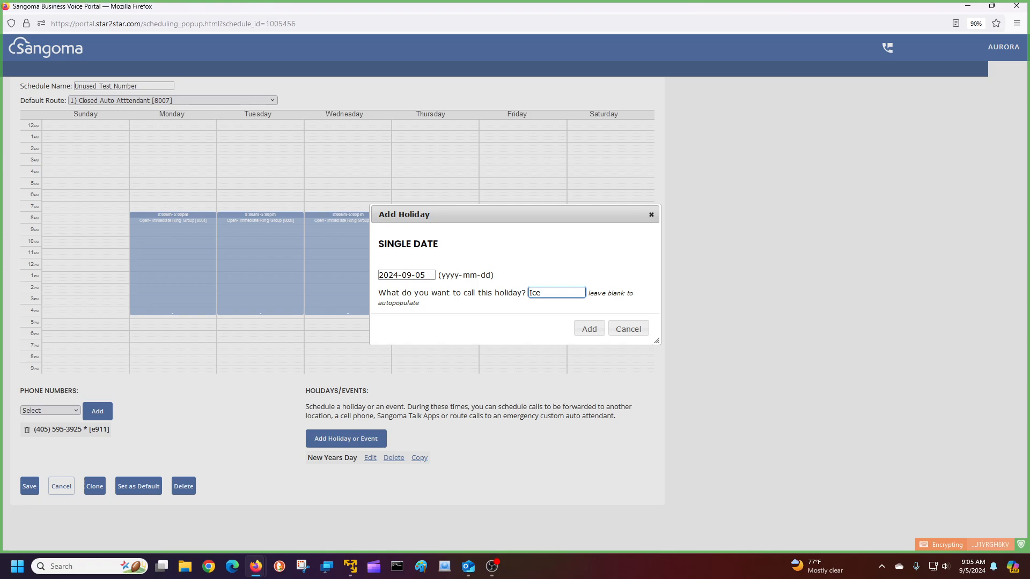
{"action": "type", "text": " Storm "}
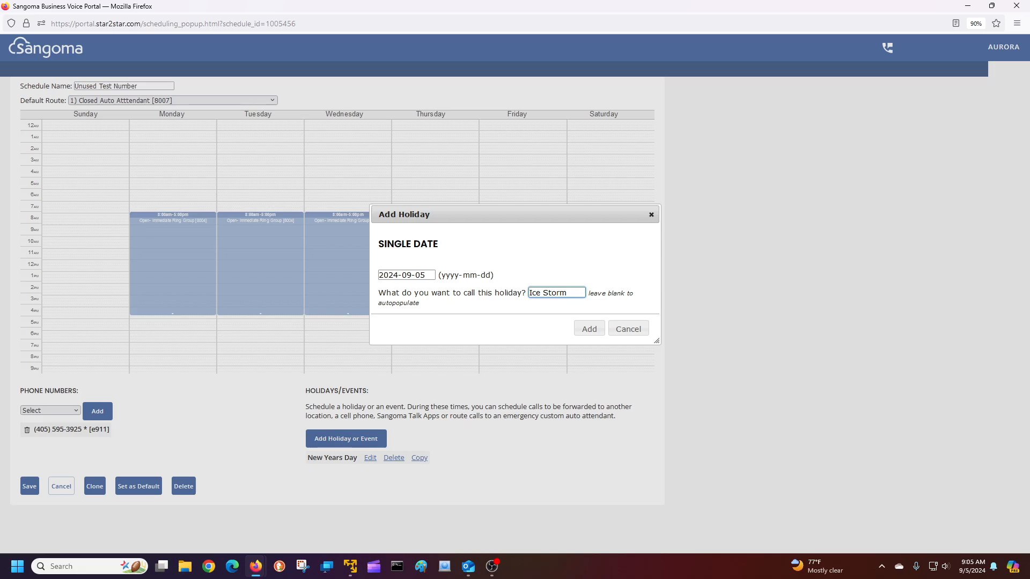
{"action": "type", "text": "9-5-"}
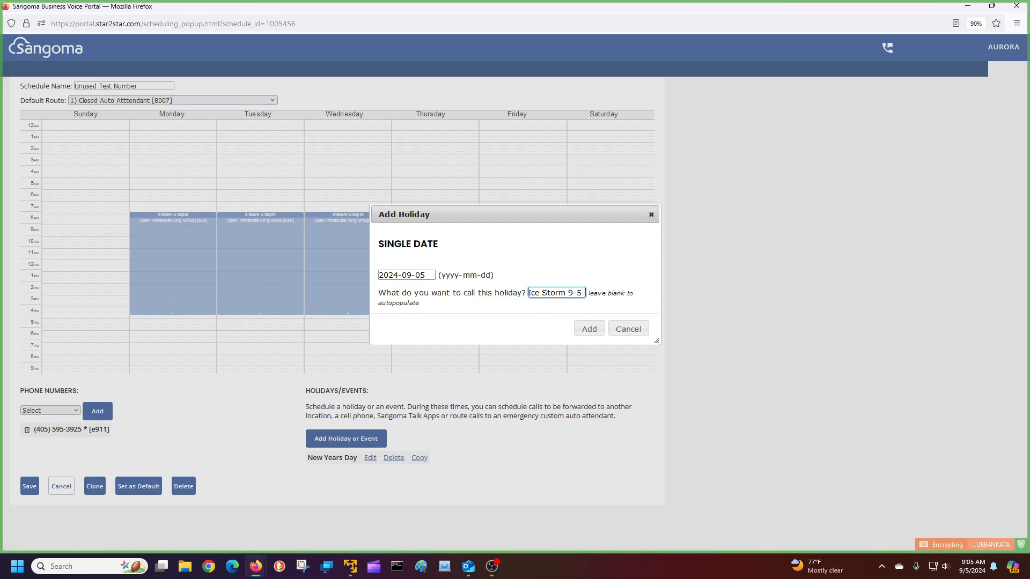
{"action": "type", "text": "2024"}
Route Ice Storm 9-5-2024 calls 12:00pm–5:00pm to 3) Inclement Weather [8009] and save
{"action": "left_click", "coordinate": [590, 331]}
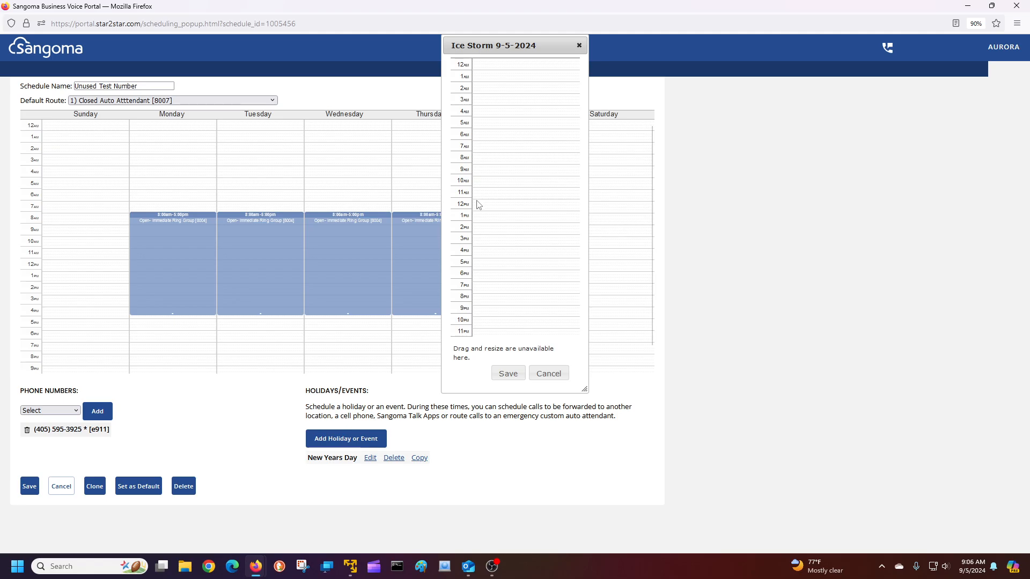
{"action": "left_click", "coordinate": [479, 205]}
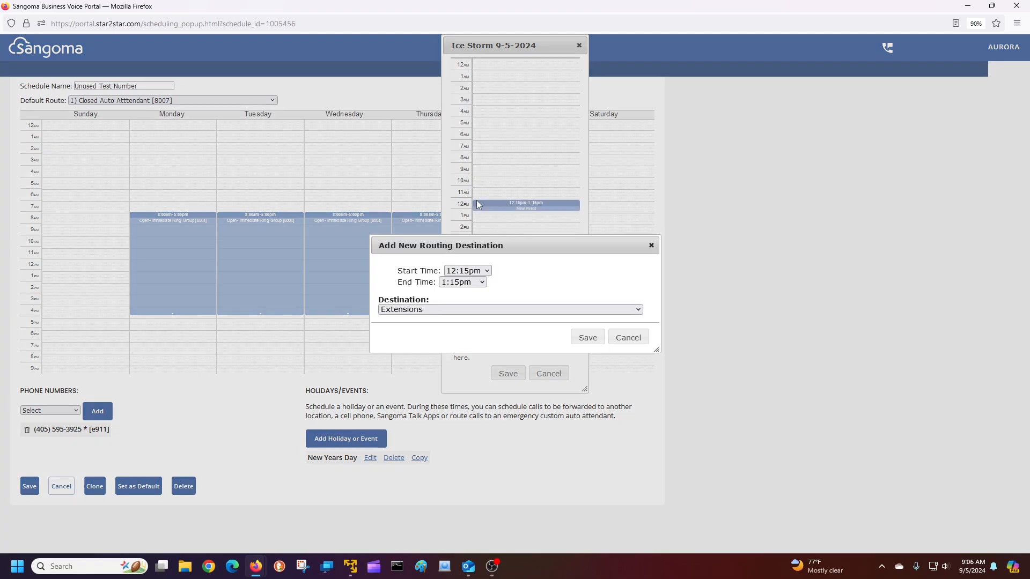
{"action": "left_click", "coordinate": [467, 271]}
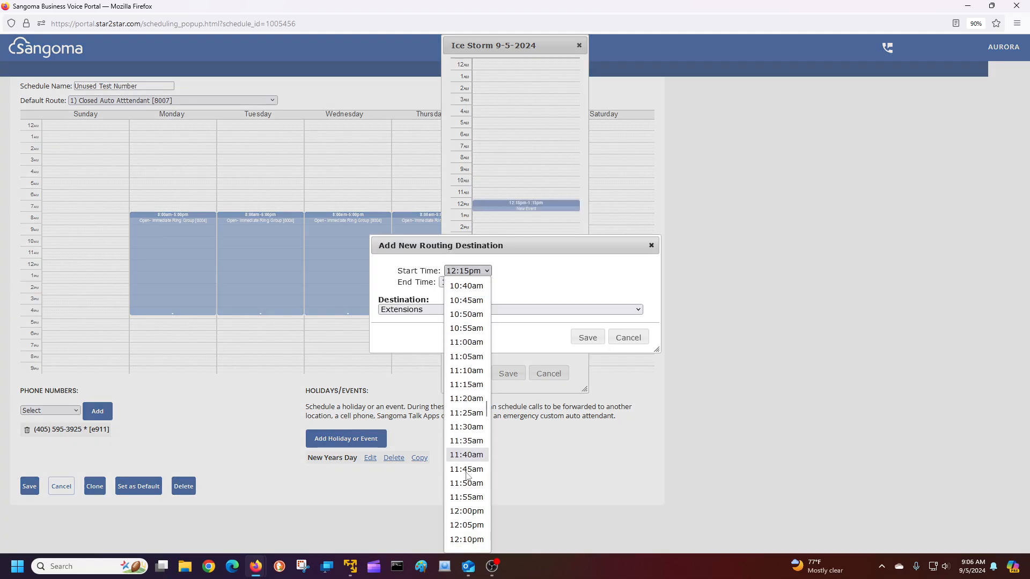
{"action": "left_click", "coordinate": [467, 510]}
{"action": "left_click", "coordinate": [462, 282]}
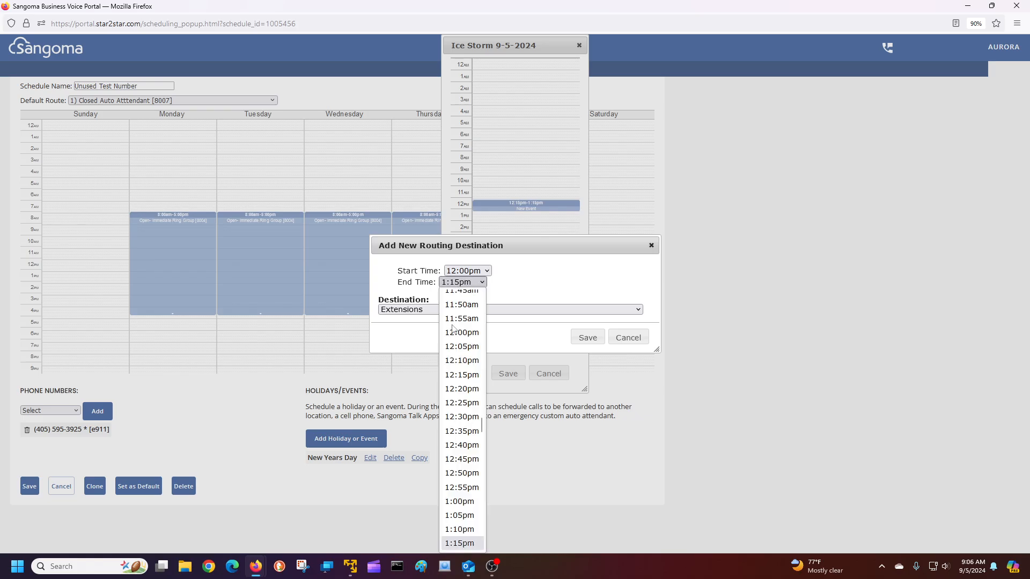
{"action": "scroll", "coordinate": [459, 413], "scroll_direction": "down", "scroll_amount": 14}
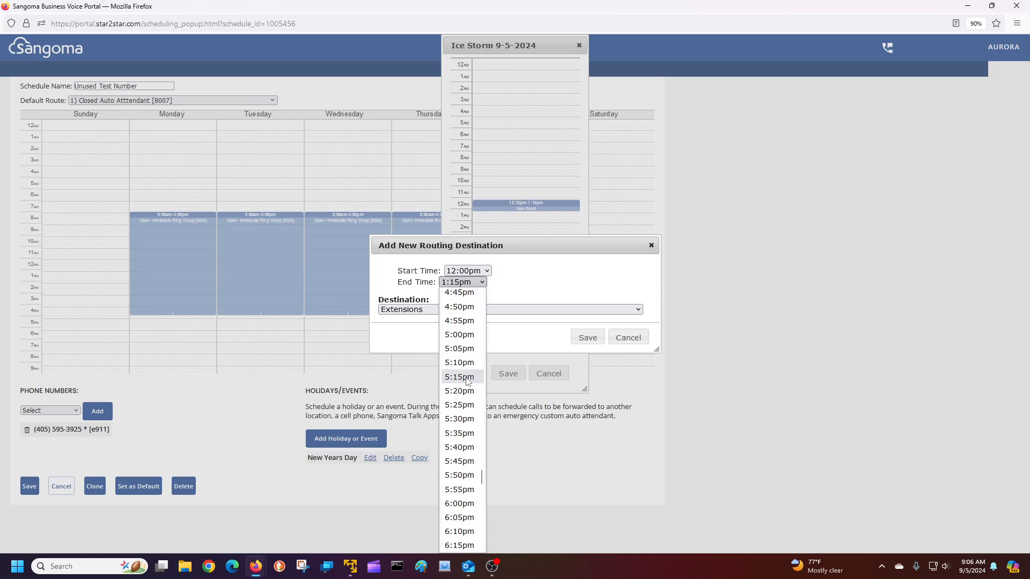
{"action": "left_click", "coordinate": [465, 335]}
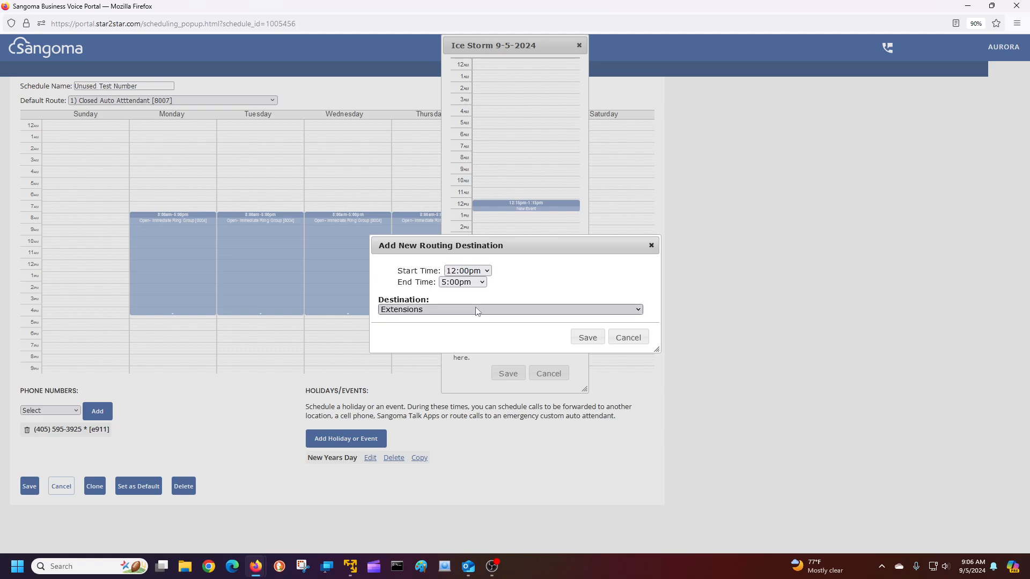
{"action": "left_click", "coordinate": [478, 310]}
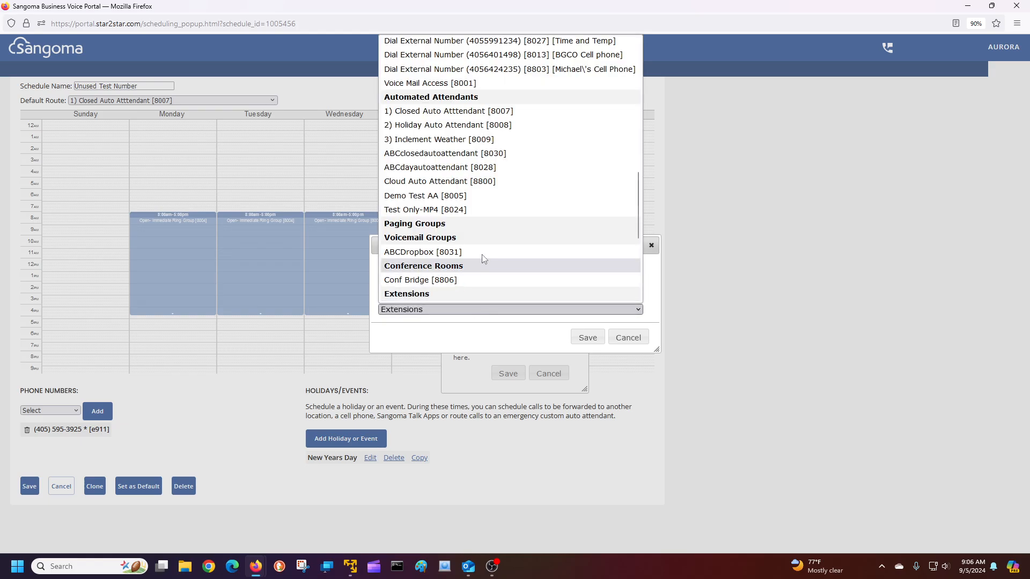
{"action": "left_click", "coordinate": [448, 140]}
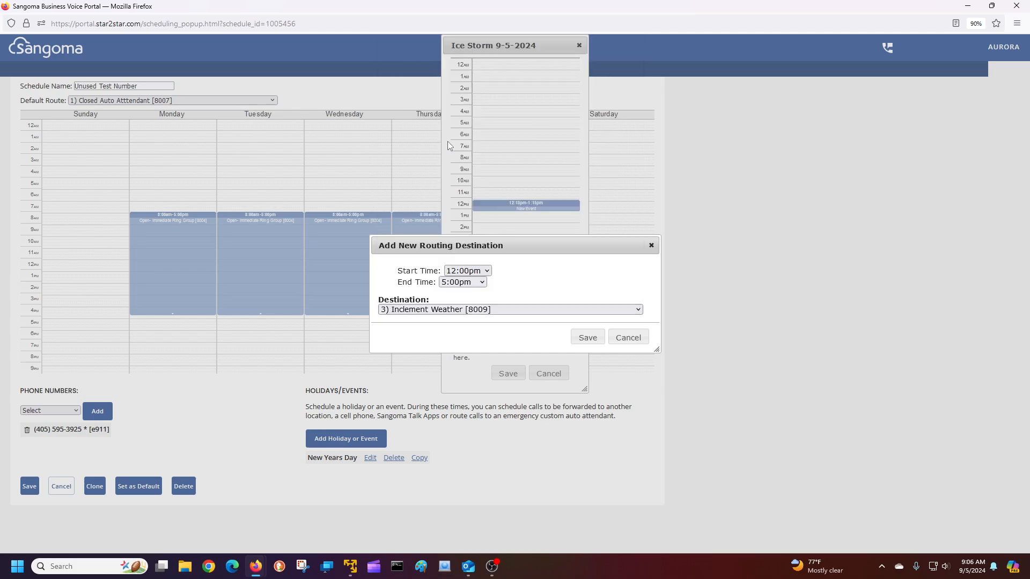
{"action": "left_click", "coordinate": [587, 338]}
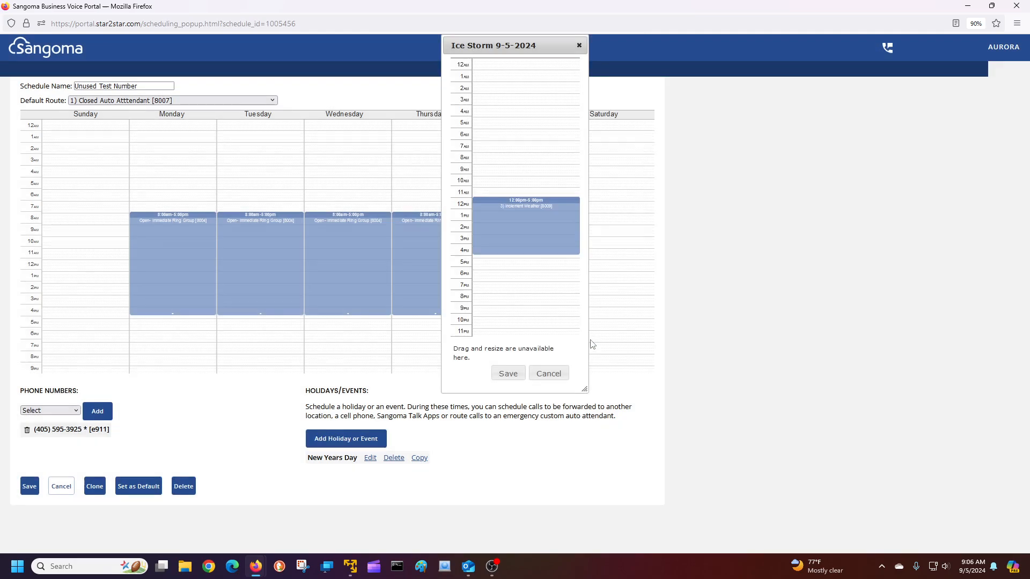
{"action": "left_click", "coordinate": [509, 374]}
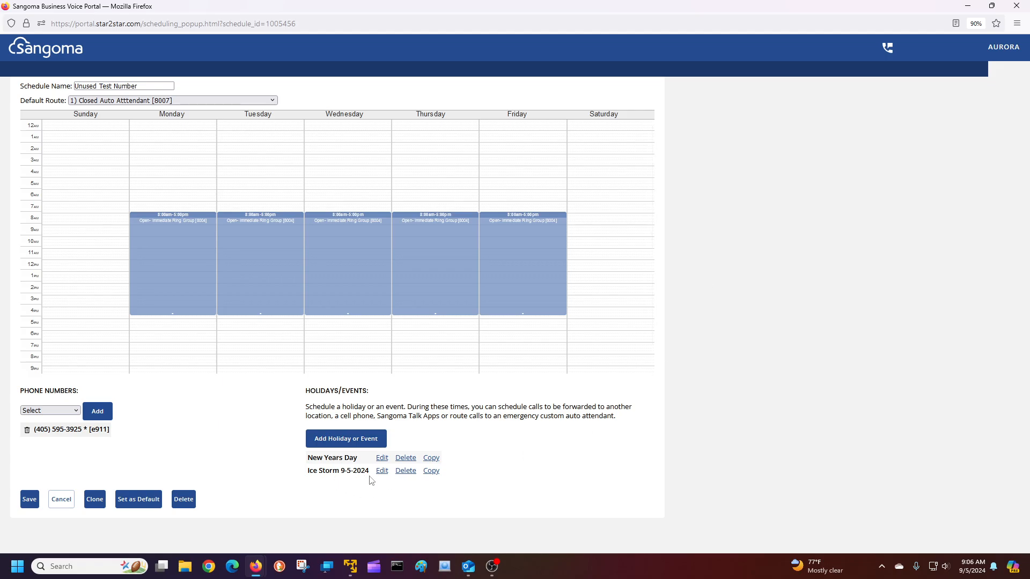
Save the Unused Test Number schedule and close the editor window
{"action": "left_click", "coordinate": [31, 499]}
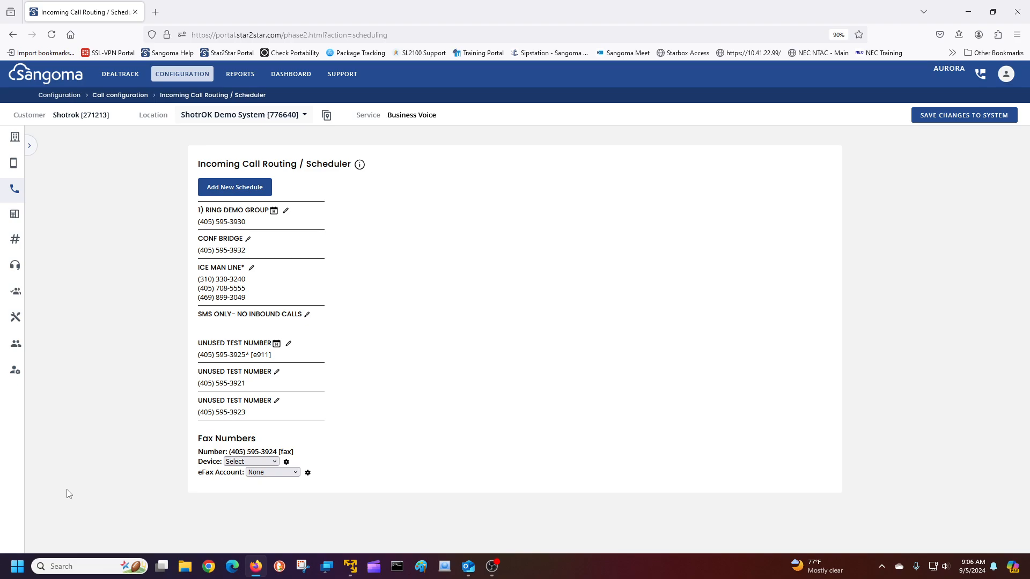
Open Call configuration > Destinations and browse the Existing Destinations list
{"action": "left_click", "coordinate": [12, 171]}
{"action": "left_click", "coordinate": [13, 170]}
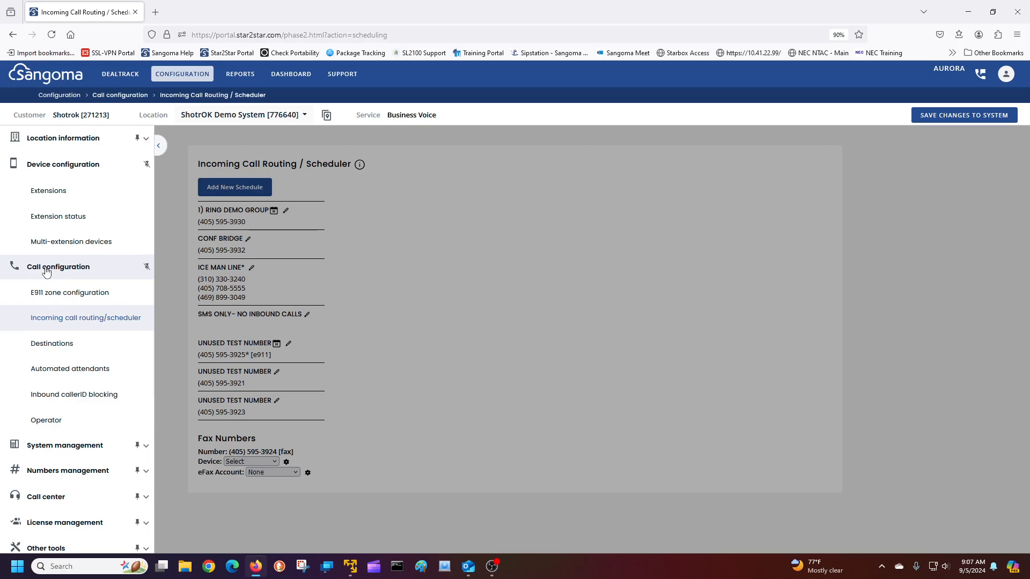
{"action": "left_click", "coordinate": [69, 347]}
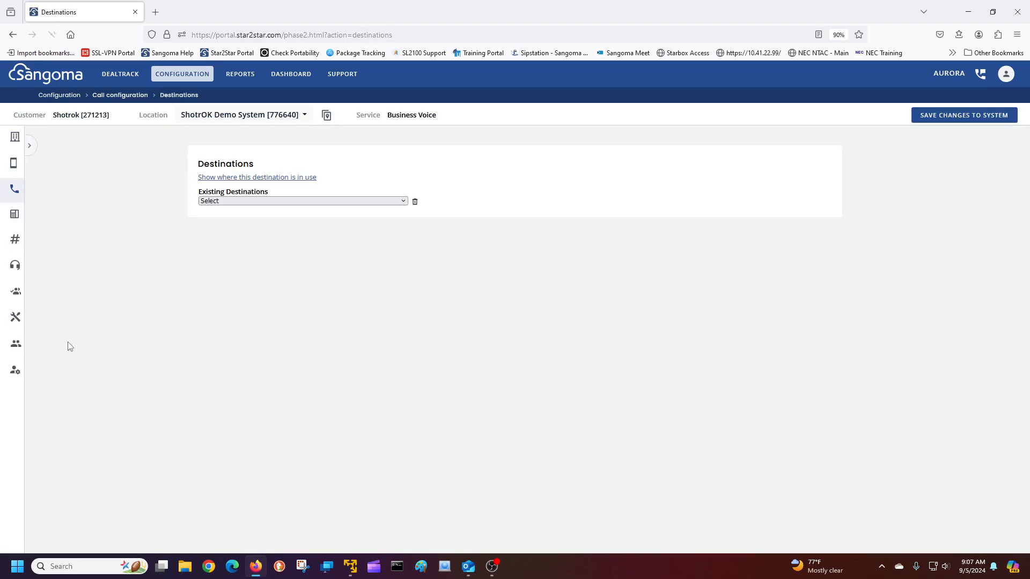
{"action": "left_click", "coordinate": [282, 202]}
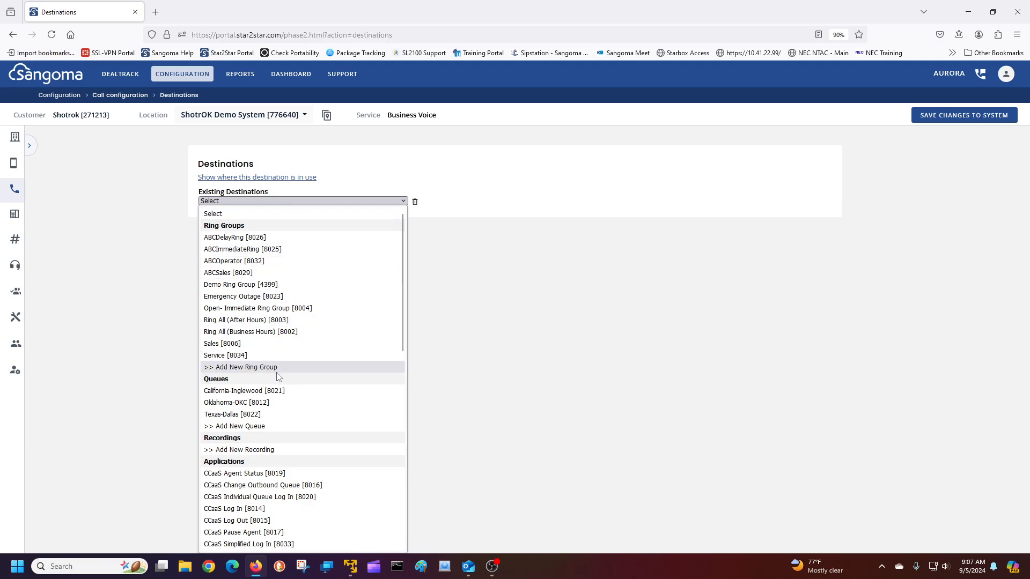
{"action": "scroll", "coordinate": [280, 290], "scroll_direction": "down", "scroll_amount": 5}
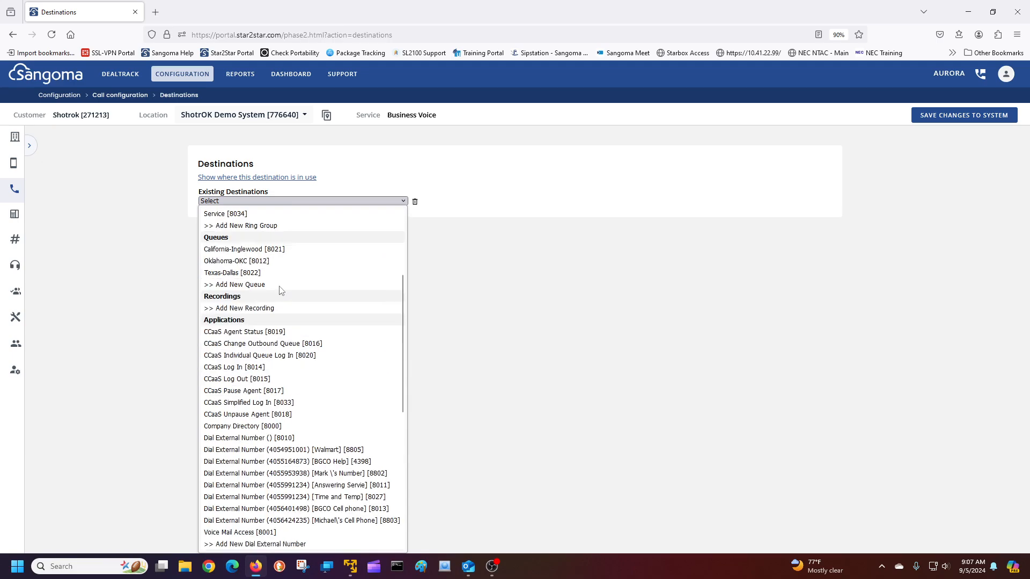
{"action": "scroll", "coordinate": [279, 292], "scroll_direction": "up", "scroll_amount": 3}
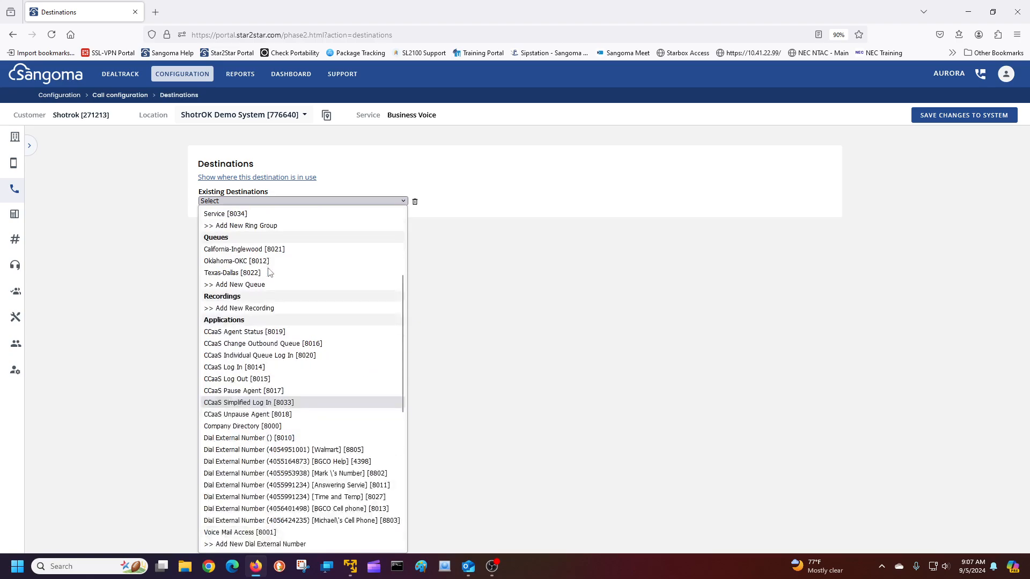
{"action": "scroll", "coordinate": [251, 323], "scroll_direction": "down", "scroll_amount": 5}
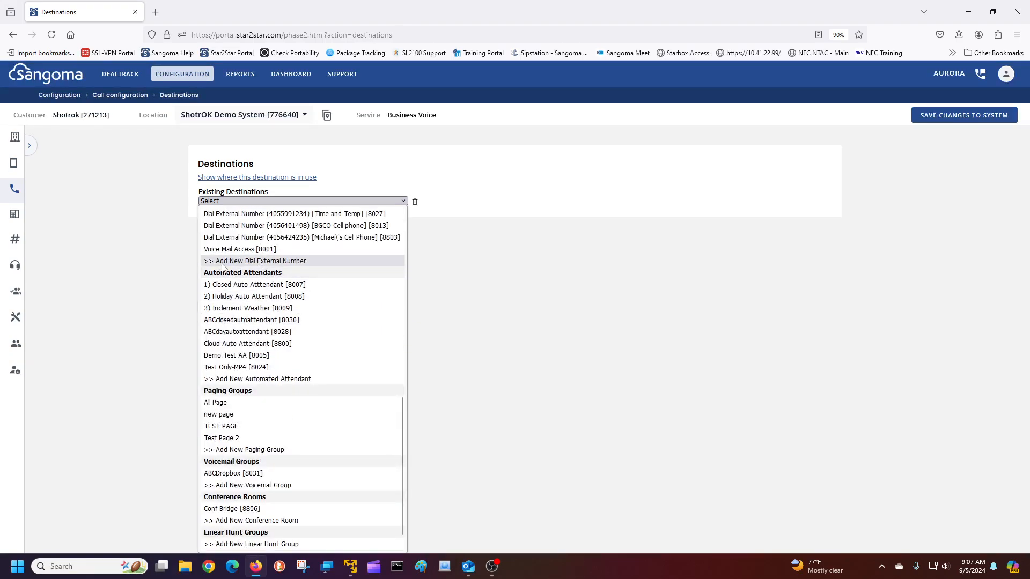
Add a new Dial External Number destination using the answering service's phone number
{"action": "left_click", "coordinate": [274, 261]}
{"action": "left_click", "coordinate": [228, 228]}
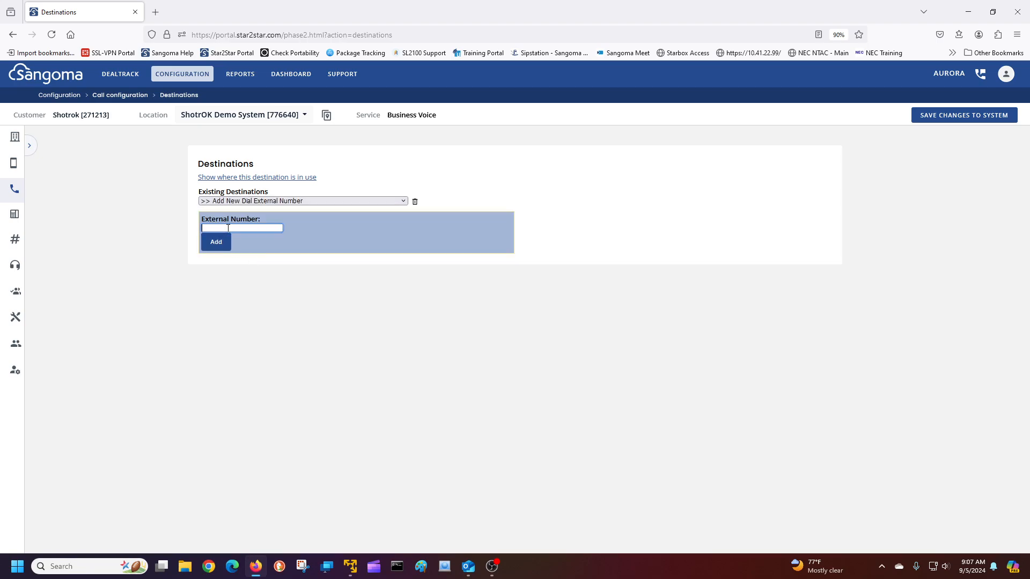
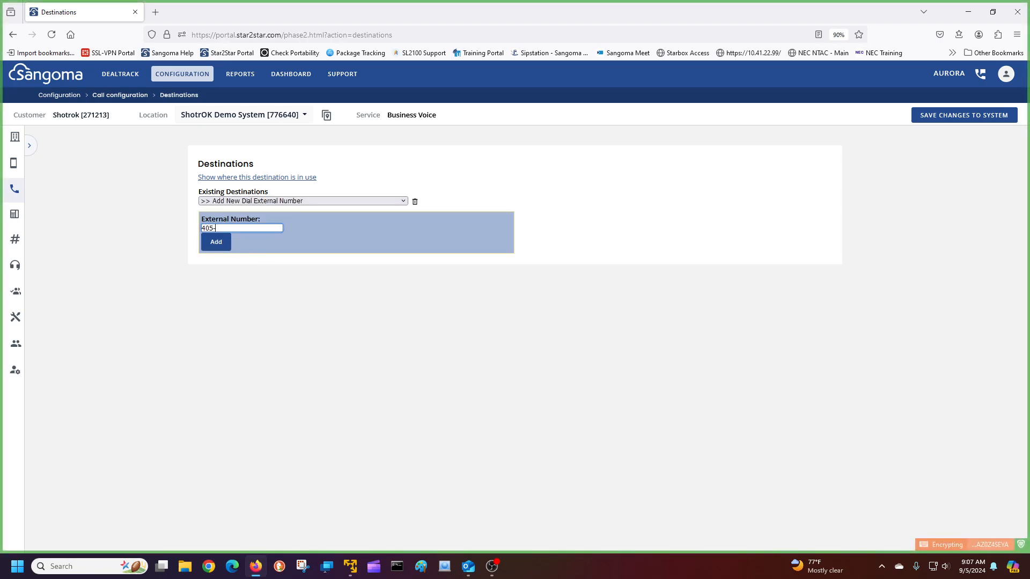
{"action": "left_click", "coordinate": [219, 246]}
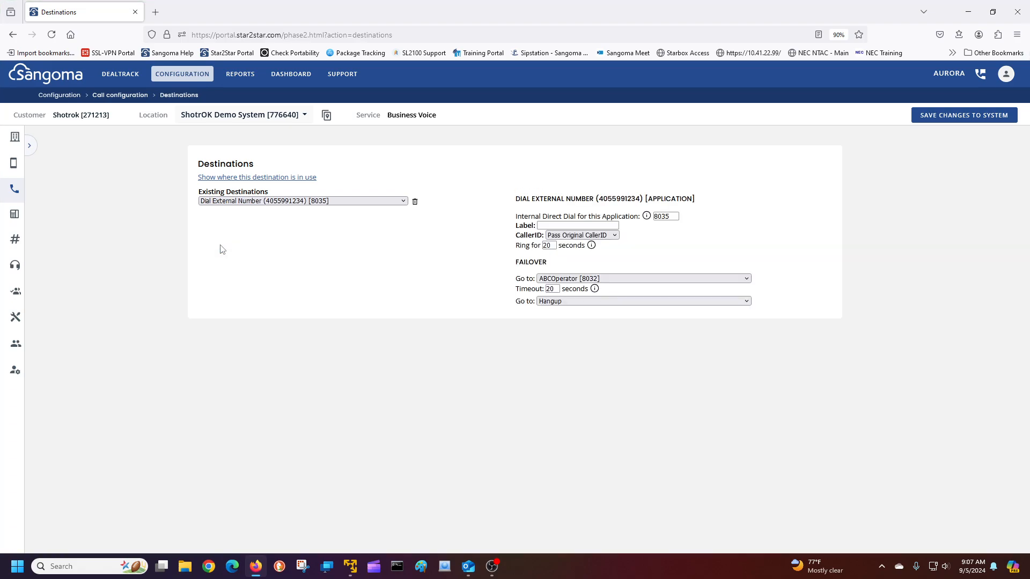
Label the destination 'Time Temp' and set its ring time to 24 seconds
{"action": "left_click", "coordinate": [550, 226]}
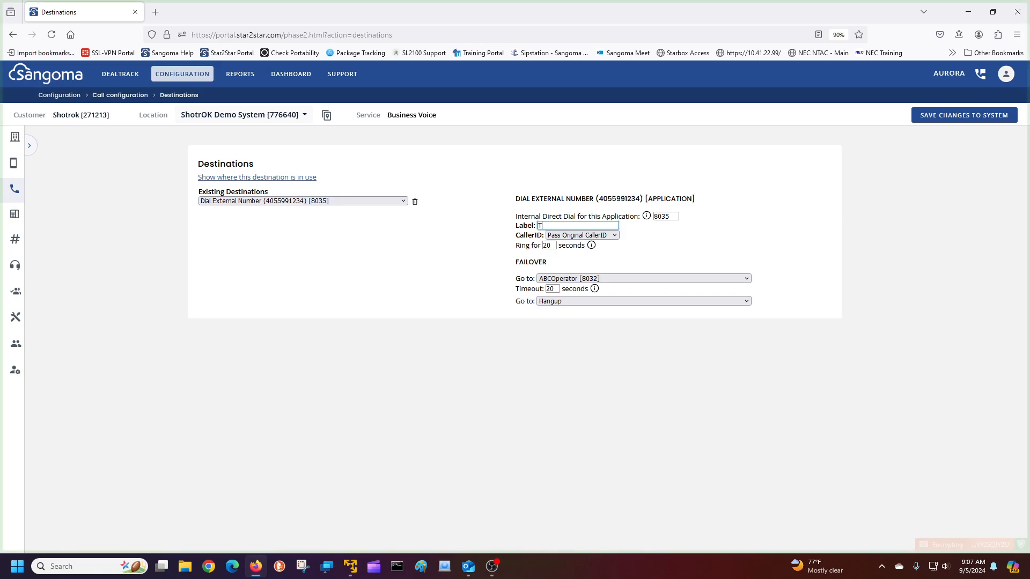
{"action": "type", "text": "Time"}
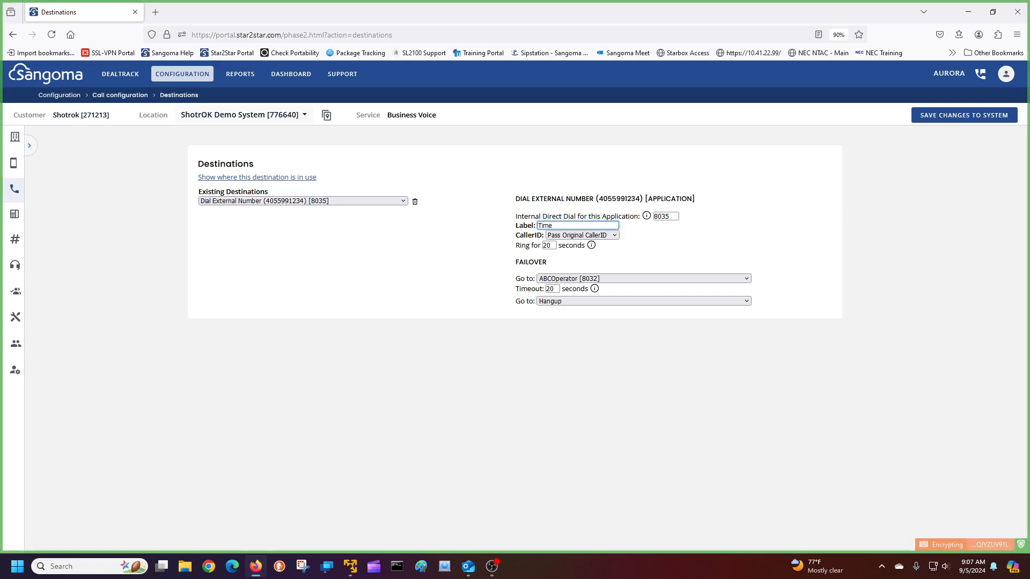
{"action": "type", "text": " Temp"}
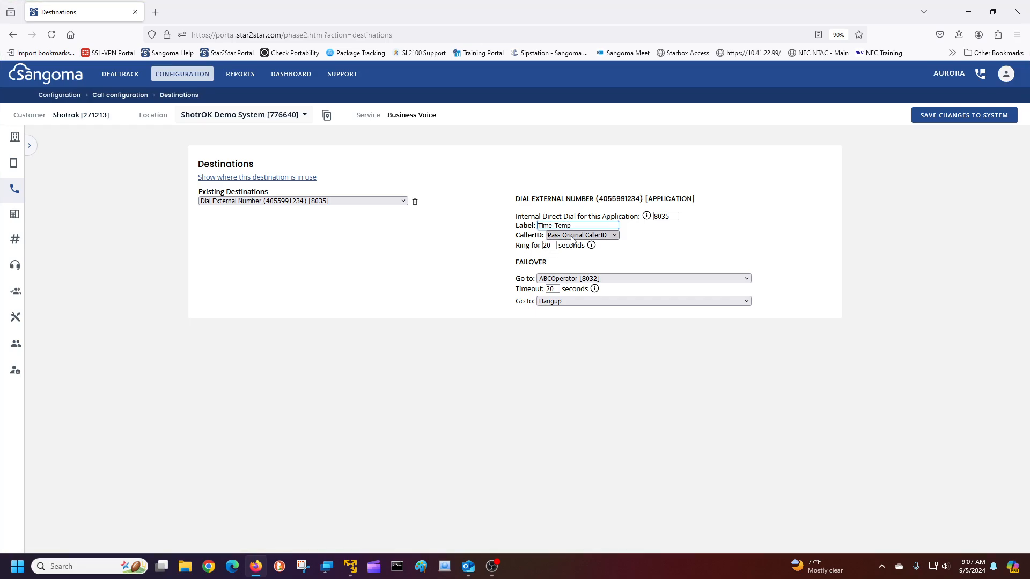
{"action": "left_click", "coordinate": [553, 245]}
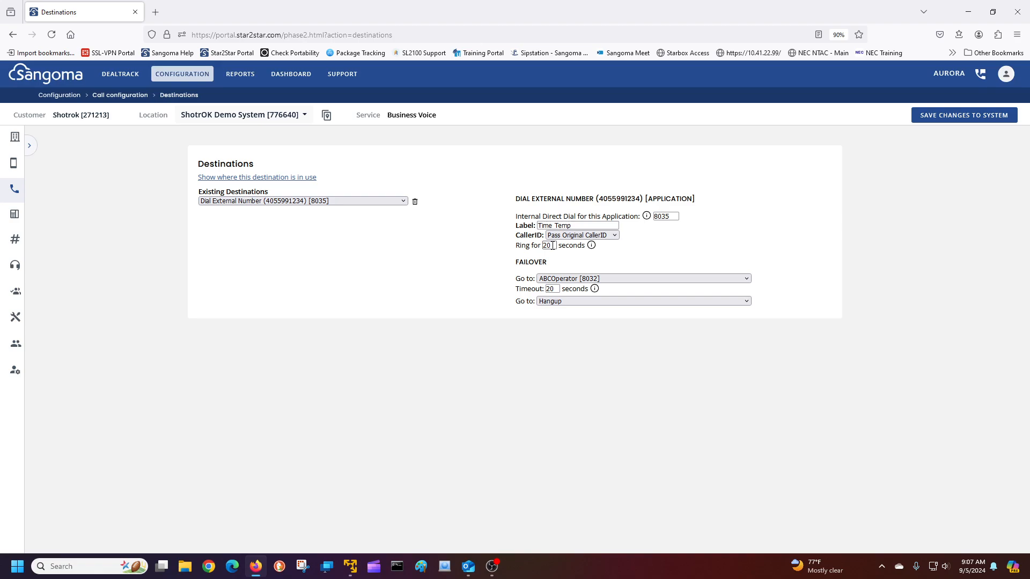
{"action": "left_click", "coordinate": [552, 246]}
{"action": "key", "text": "BackSpace"}
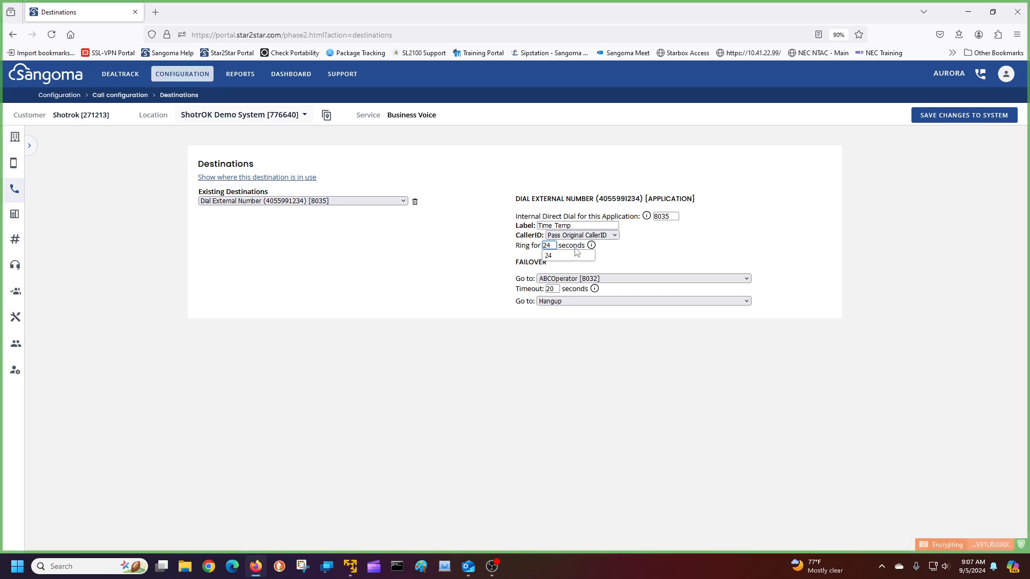
{"action": "left_click", "coordinate": [478, 268]}
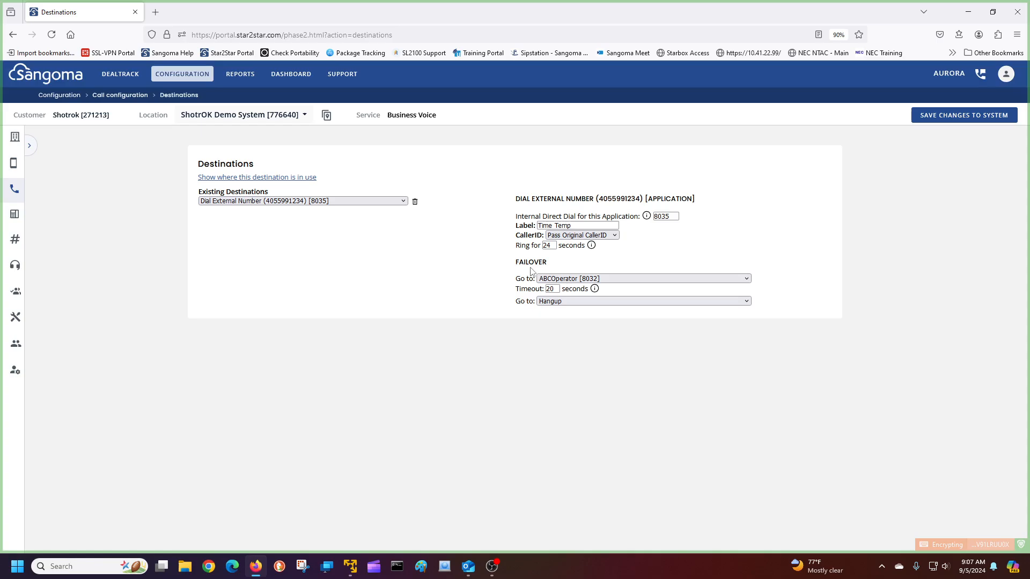
Browse the failover Go to destination list
{"action": "left_click", "coordinate": [556, 281]}
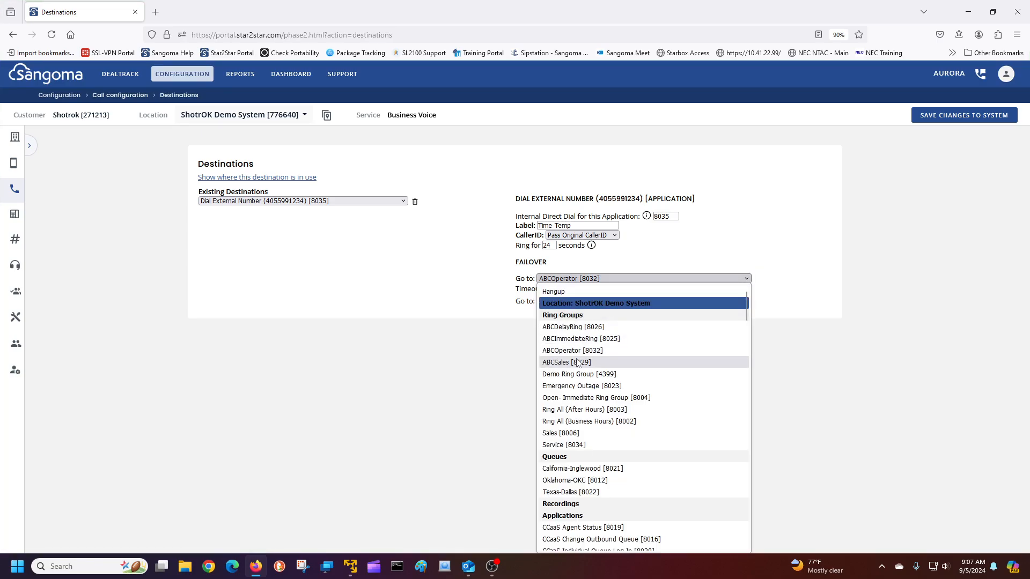
{"action": "scroll", "coordinate": [577, 364], "scroll_direction": "down", "scroll_amount": 2}
{"action": "scroll", "coordinate": [578, 364], "scroll_direction": "down", "scroll_amount": 10}
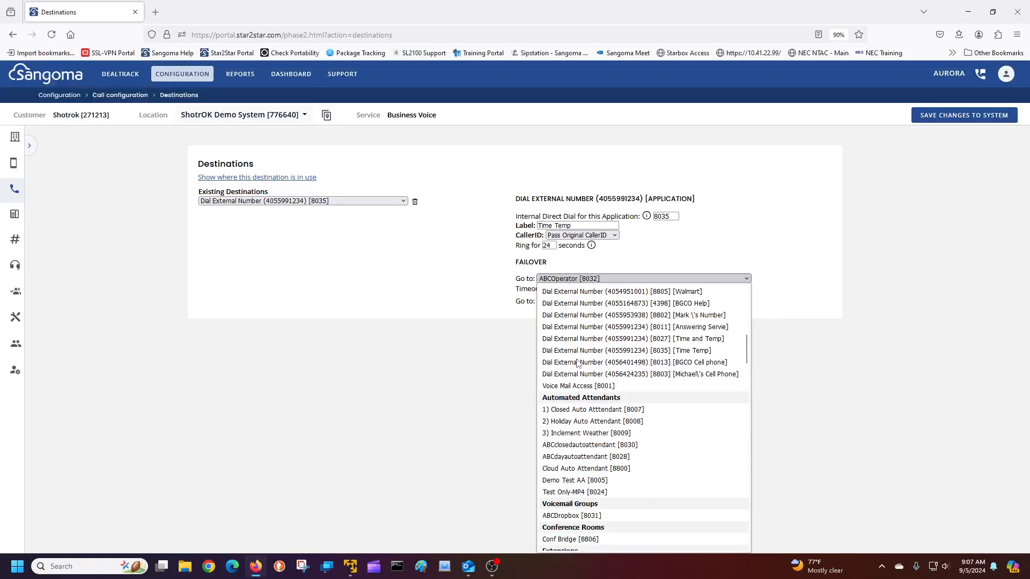
{"action": "scroll", "coordinate": [577, 363], "scroll_direction": "down", "scroll_amount": 4}
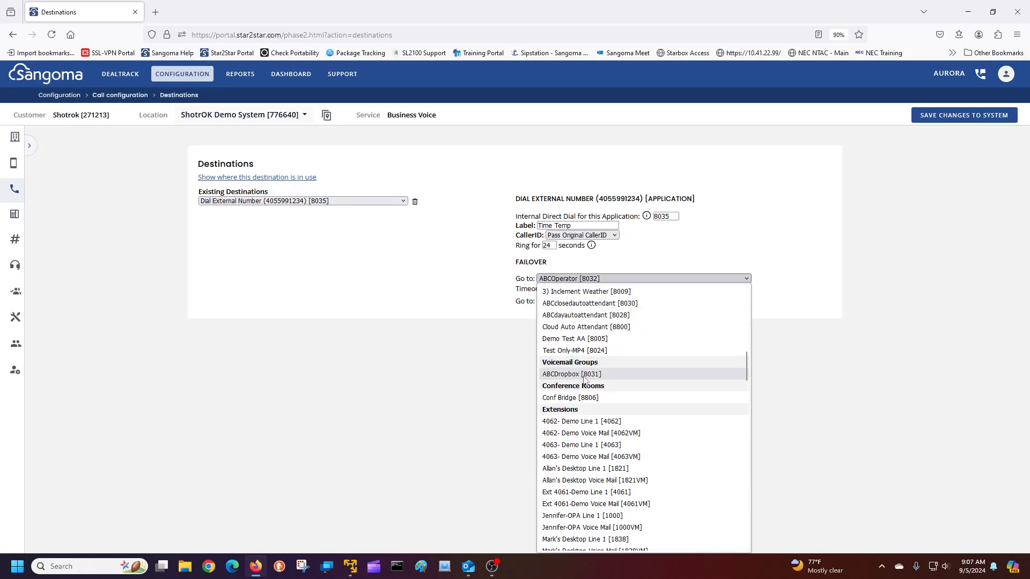
Set the failover to ABCDropbox [8031] and the ring time to 60 seconds
{"action": "left_click", "coordinate": [565, 375]}
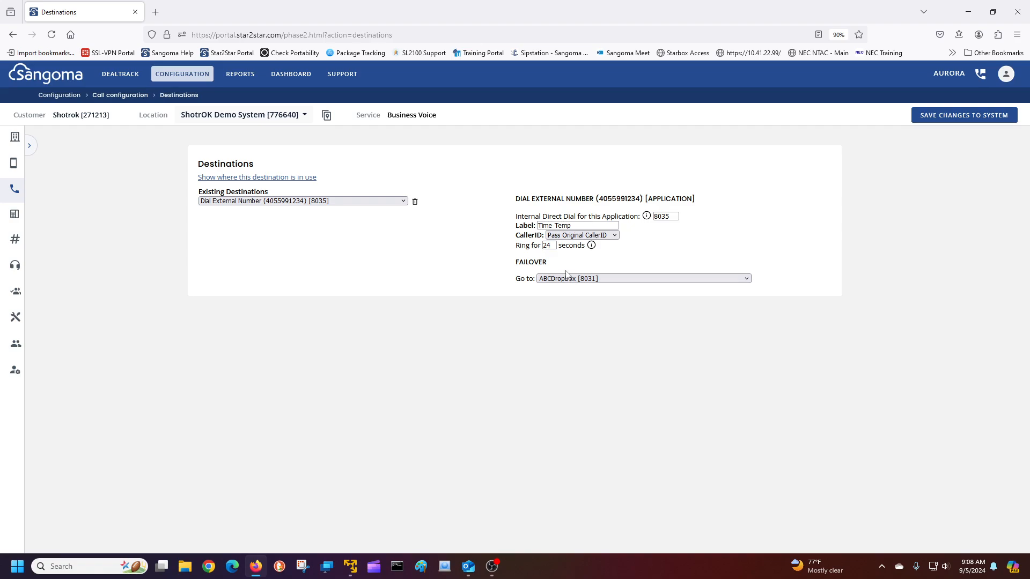
{"action": "left_click", "coordinate": [551, 246]}
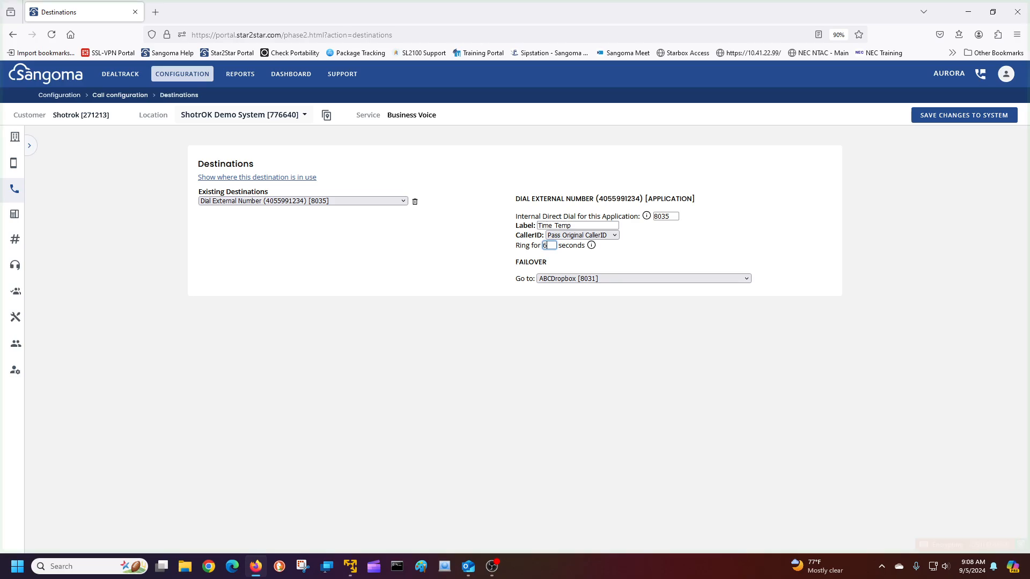
{"action": "type", "text": "60"}
{"action": "left_click", "coordinate": [555, 256]}
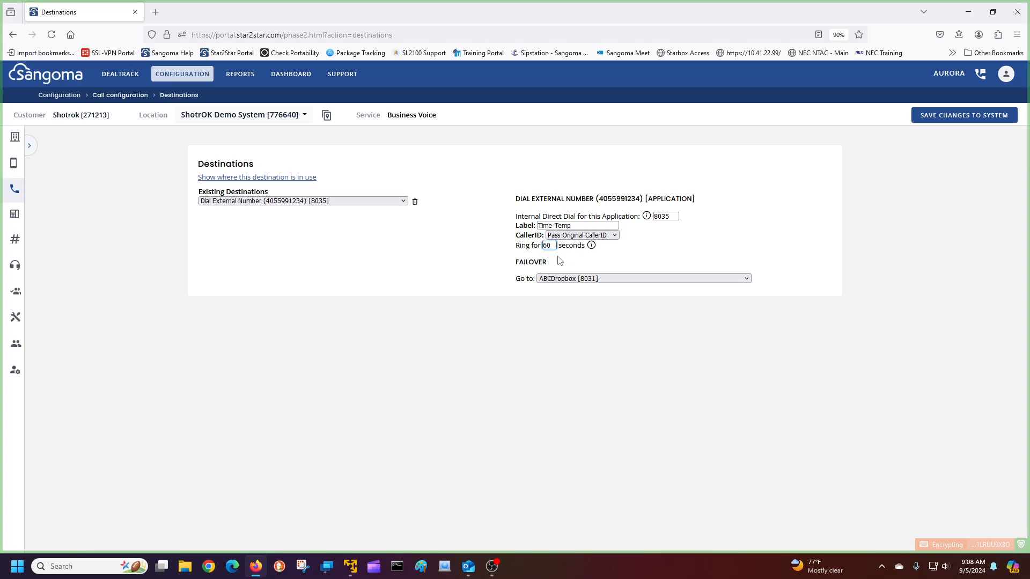
Change the failover destination to Hangup
{"action": "left_click", "coordinate": [547, 280]}
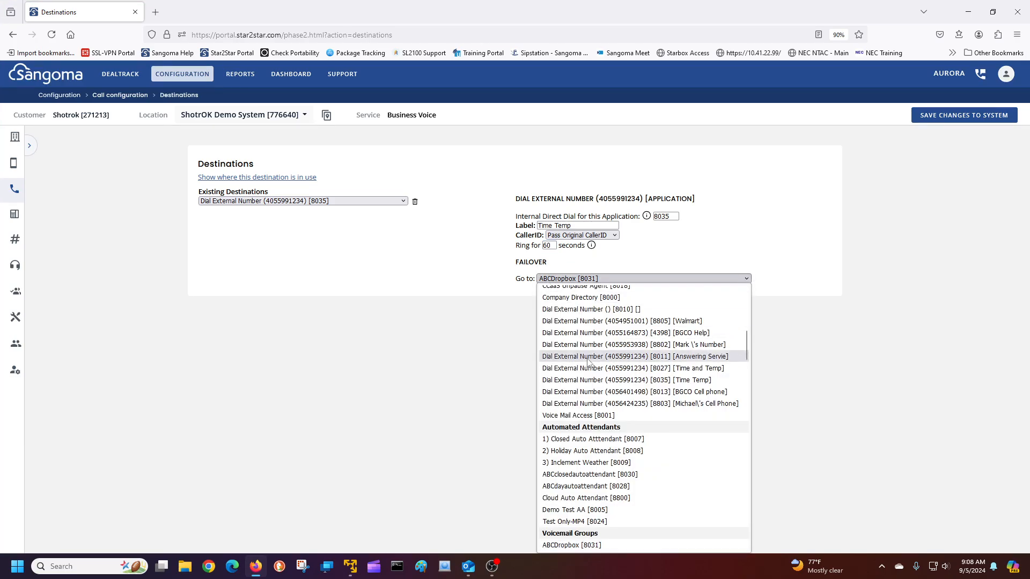
{"action": "scroll", "coordinate": [573, 322], "scroll_direction": "up", "scroll_amount": 5}
{"action": "left_click", "coordinate": [573, 292]}
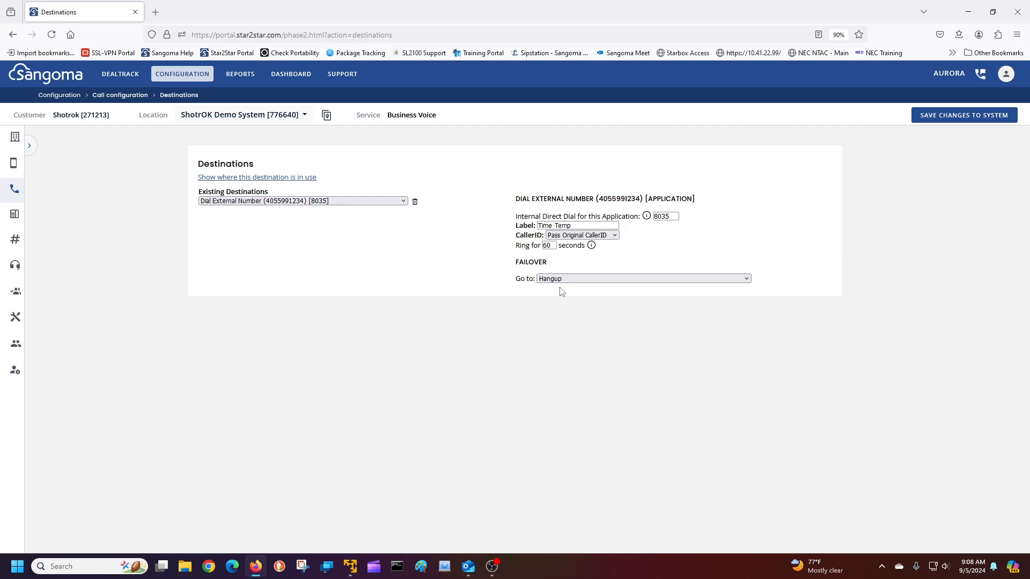
Change the ring time to 20 seconds
{"action": "left_click", "coordinate": [550, 246]}
{"action": "key", "text": "BackSpace"}
{"action": "key", "text": "BackSpace"}
{"action": "type", "text": "20"}
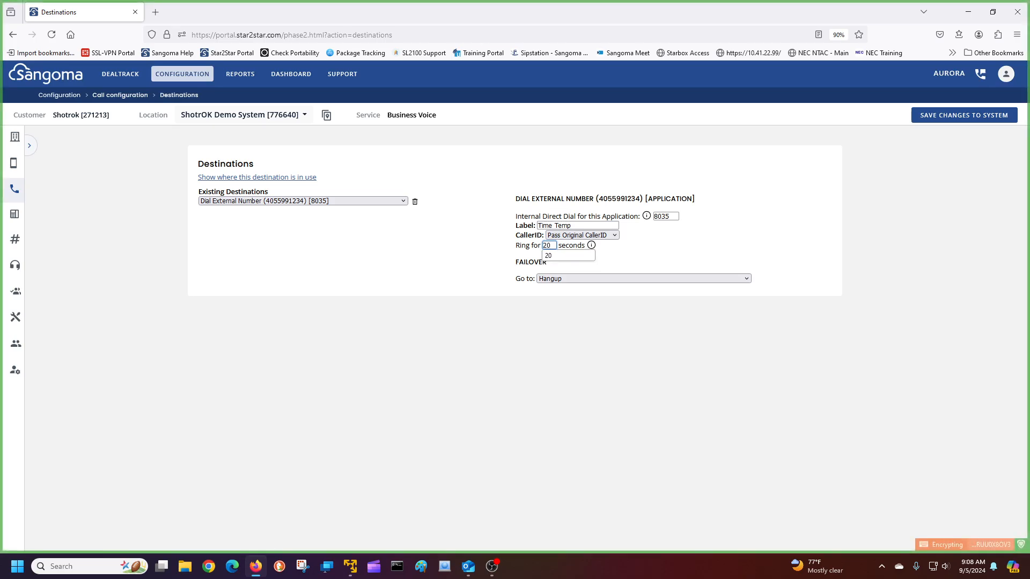
{"action": "left_click", "coordinate": [563, 255]}
Browse the failover destination list, keeping Hangup selected
{"action": "left_click", "coordinate": [584, 278]}
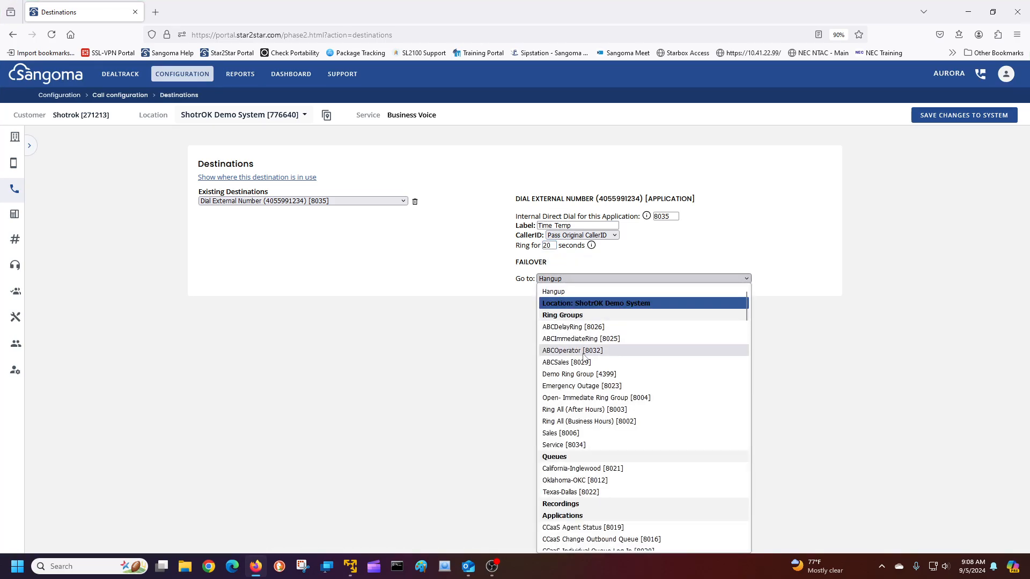
{"action": "scroll", "coordinate": [583, 355], "scroll_direction": "down", "scroll_amount": 10}
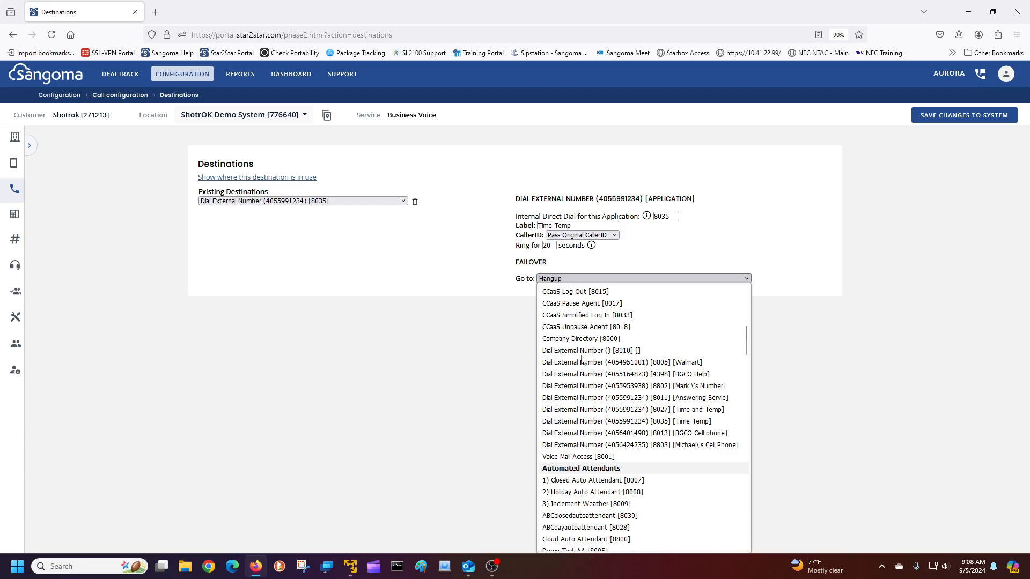
{"action": "scroll", "coordinate": [582, 360], "scroll_direction": "down", "scroll_amount": 10}
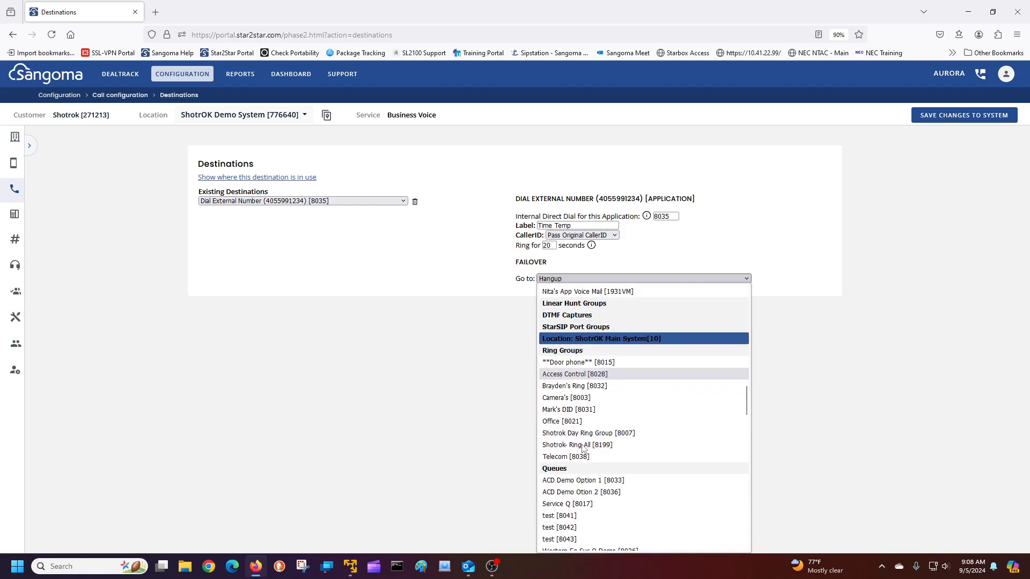
{"action": "scroll", "coordinate": [583, 449], "scroll_direction": "down", "scroll_amount": 2}
{"action": "scroll", "coordinate": [584, 449], "scroll_direction": "up", "scroll_amount": 8}
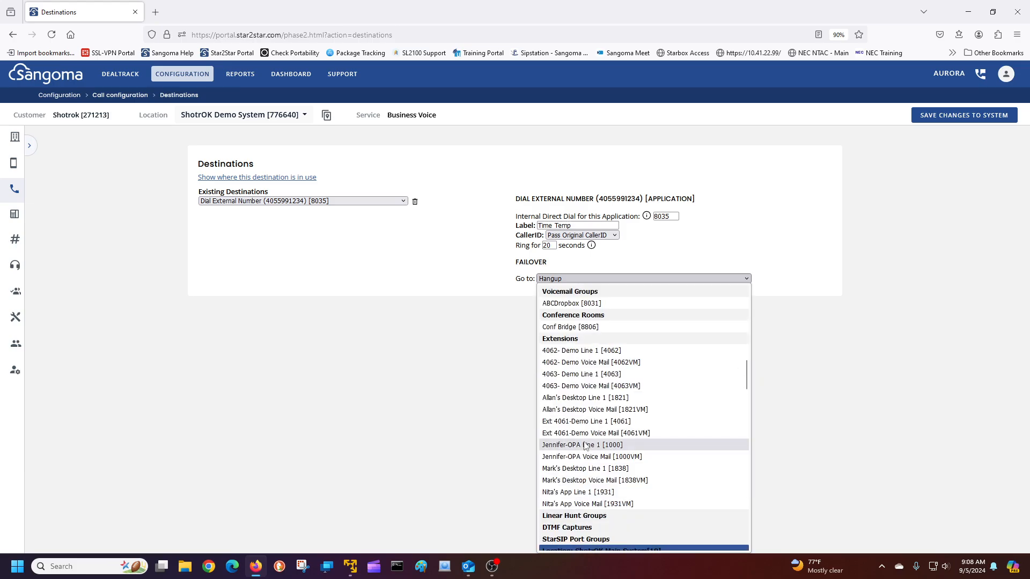
{"action": "scroll", "coordinate": [585, 447], "scroll_direction": "up", "scroll_amount": 5}
{"action": "scroll", "coordinate": [585, 447], "scroll_direction": "up", "scroll_amount": 5}
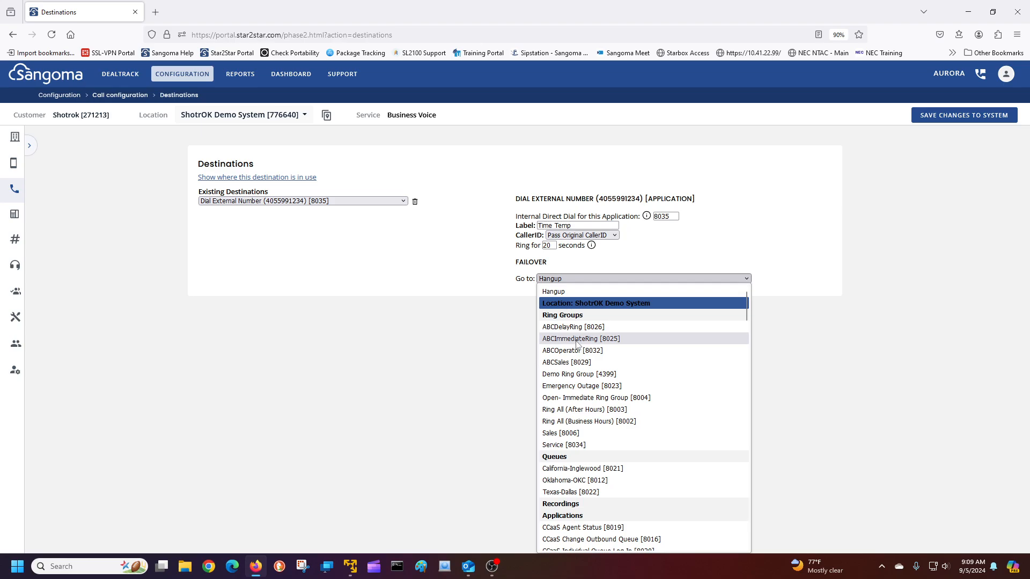
{"action": "left_click", "coordinate": [552, 246]}
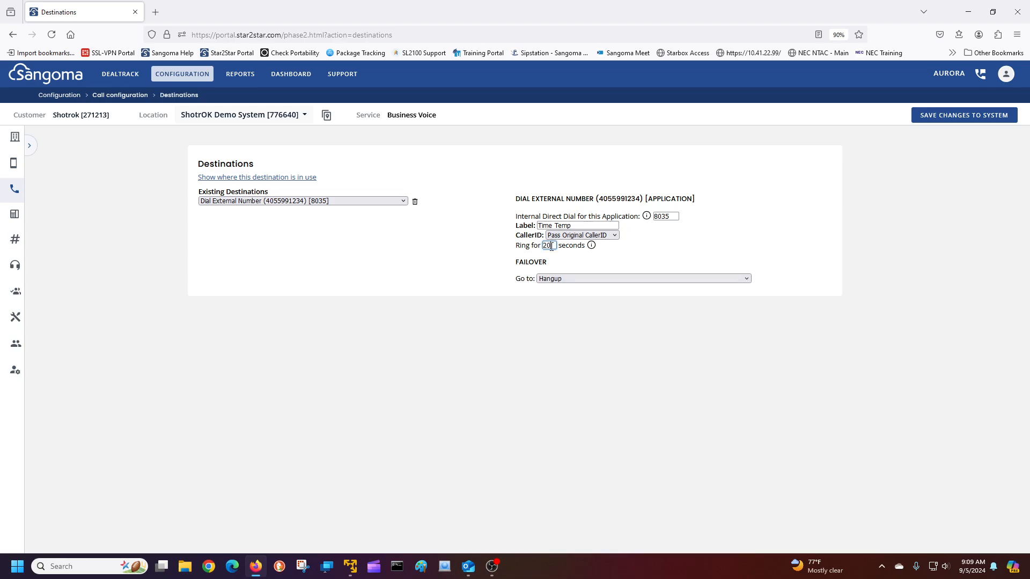
Set the ring time back to 60 seconds and expand the left navigation sidebar
{"action": "key", "text": "BackSpace"}
{"action": "key", "text": "BackSpace"}
{"action": "type", "text": "60"}
{"action": "left_click", "coordinate": [15, 190]}
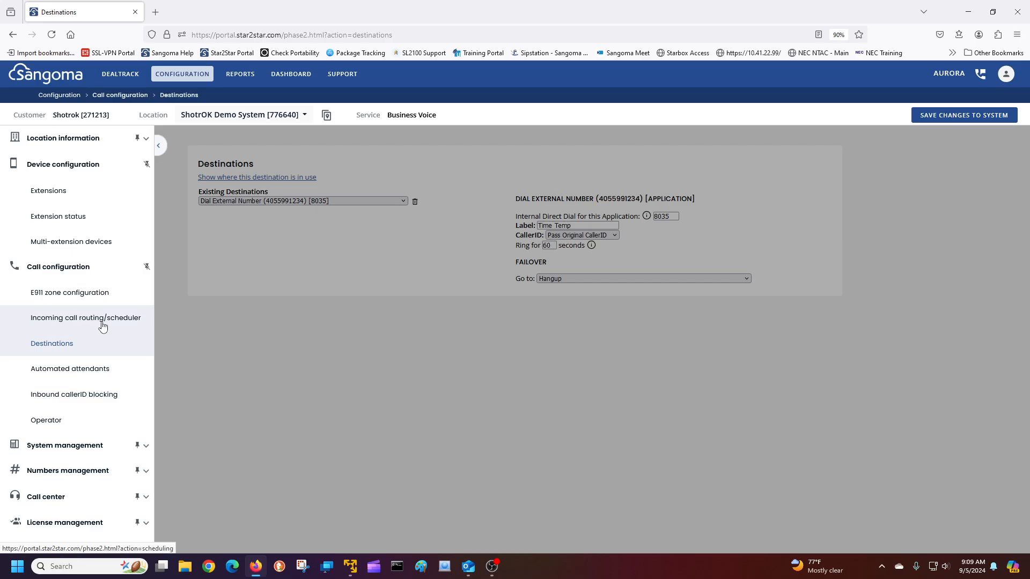
From Incoming call routing, edit the Unused Test Number schedule maximized and begin adding a holiday
{"action": "left_click", "coordinate": [103, 325]}
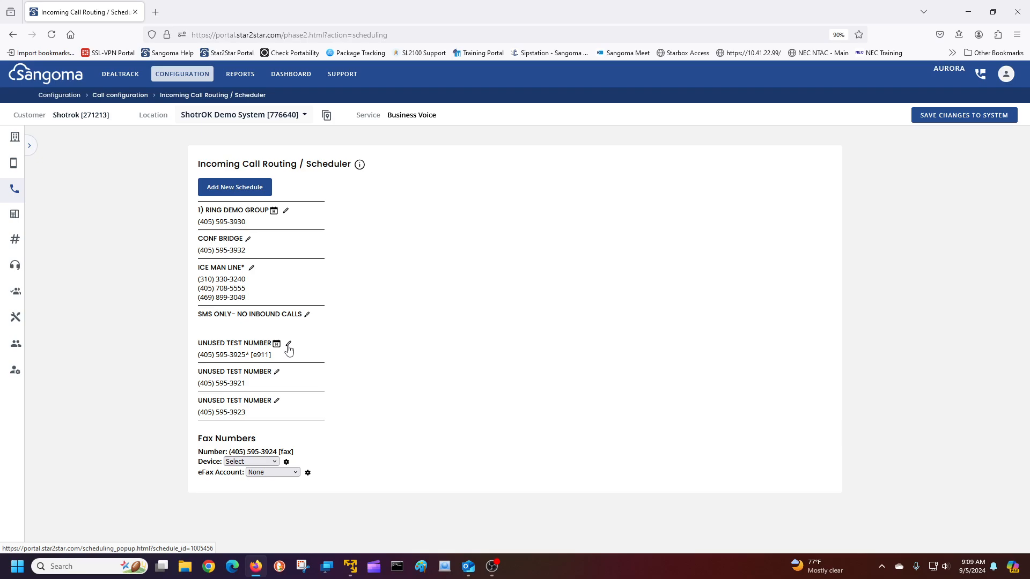
{"action": "left_click", "coordinate": [288, 346]}
{"action": "left_click", "coordinate": [661, 8]}
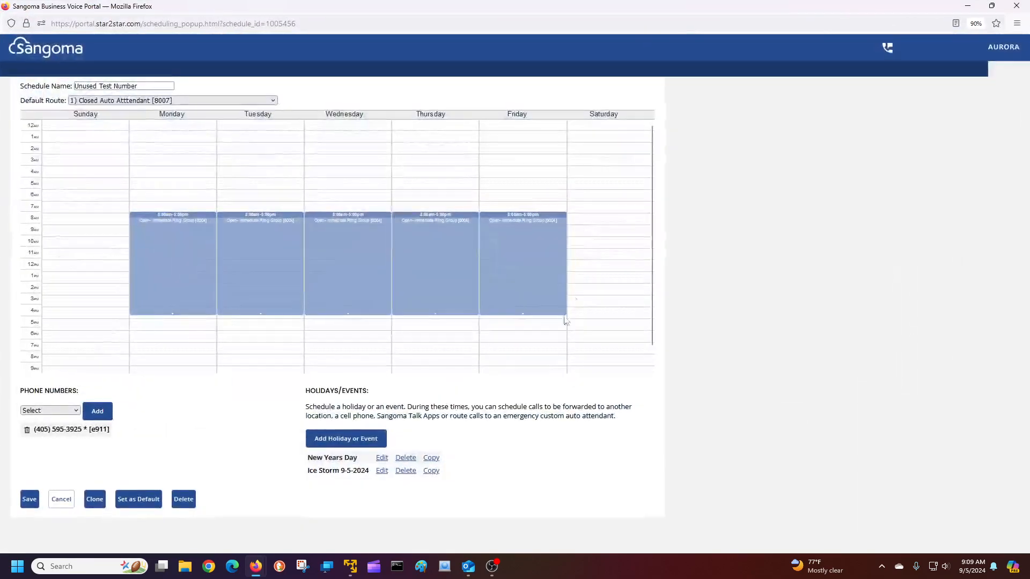
{"action": "left_click", "coordinate": [345, 439]}
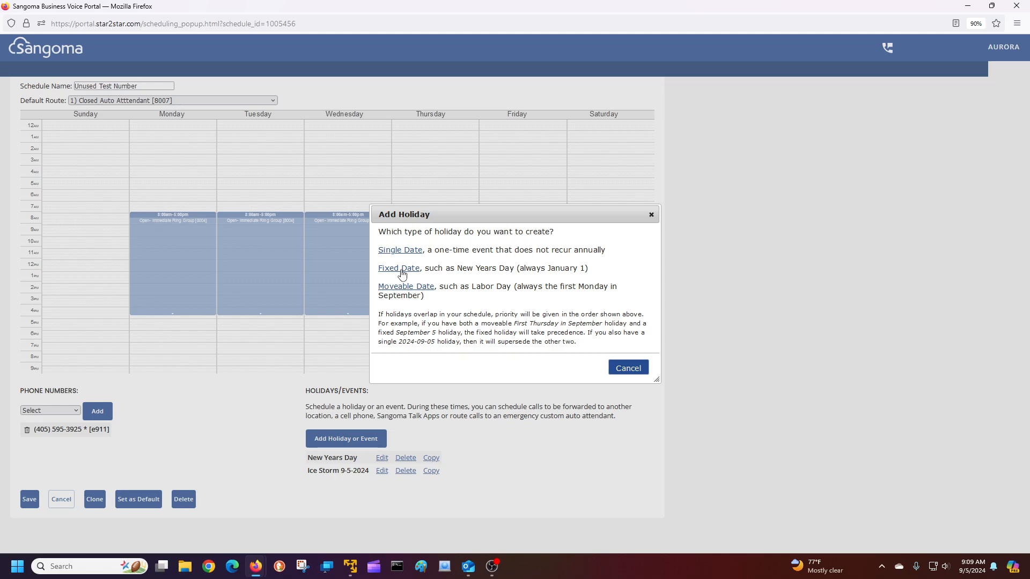
Create a single-date holiday named 'Party Day' on 2024-09-06
{"action": "left_click", "coordinate": [400, 250]}
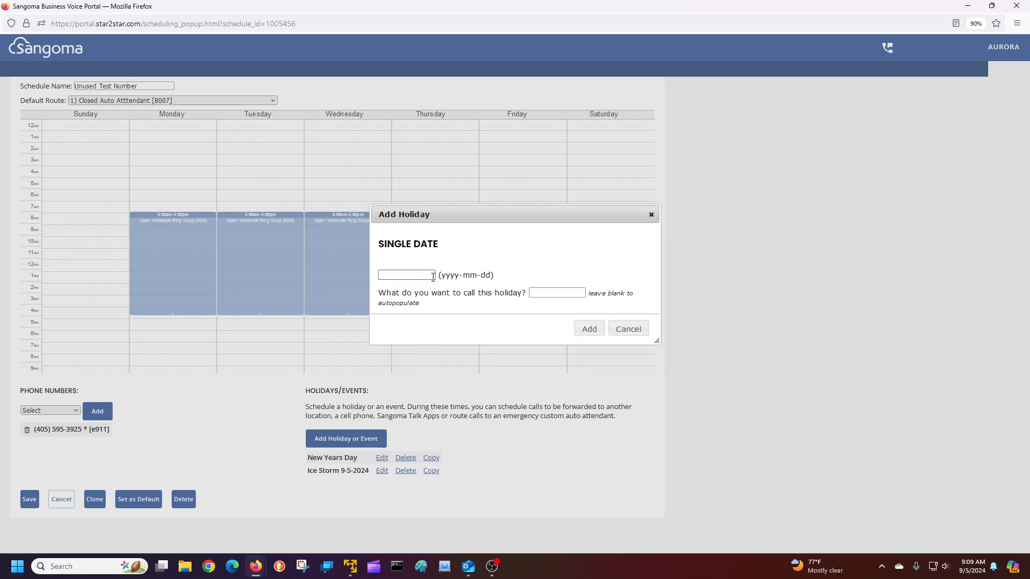
{"action": "left_click", "coordinate": [408, 276]}
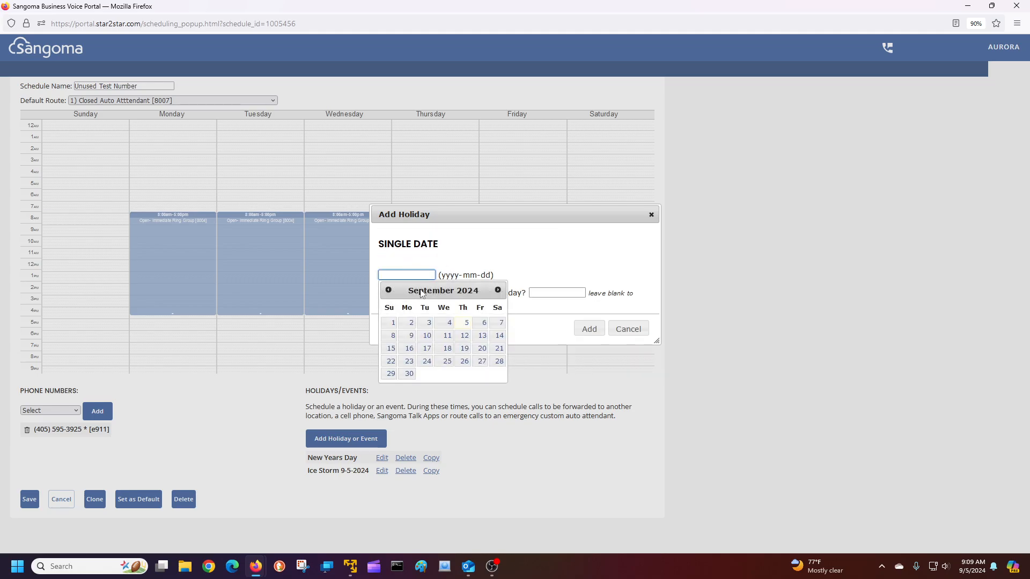
{"action": "left_click", "coordinate": [483, 323]}
{"action": "left_click", "coordinate": [535, 294]}
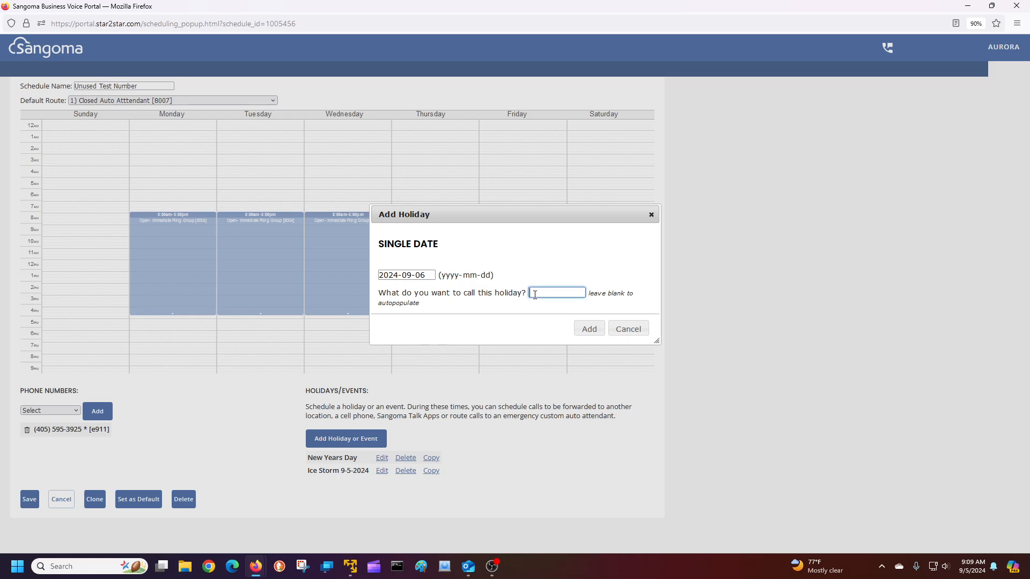
{"action": "type", "text": "Party Day"}
{"action": "left_click", "coordinate": [585, 330]}
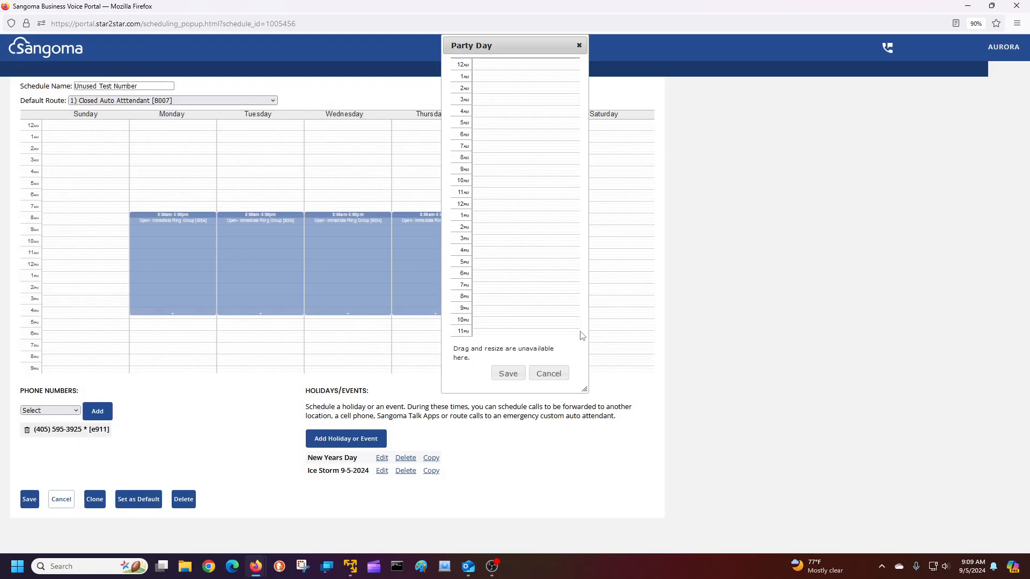
Add an 8:00am–5:00pm Party Day block routed to the Answering Service external number
{"action": "left_click", "coordinate": [479, 157]}
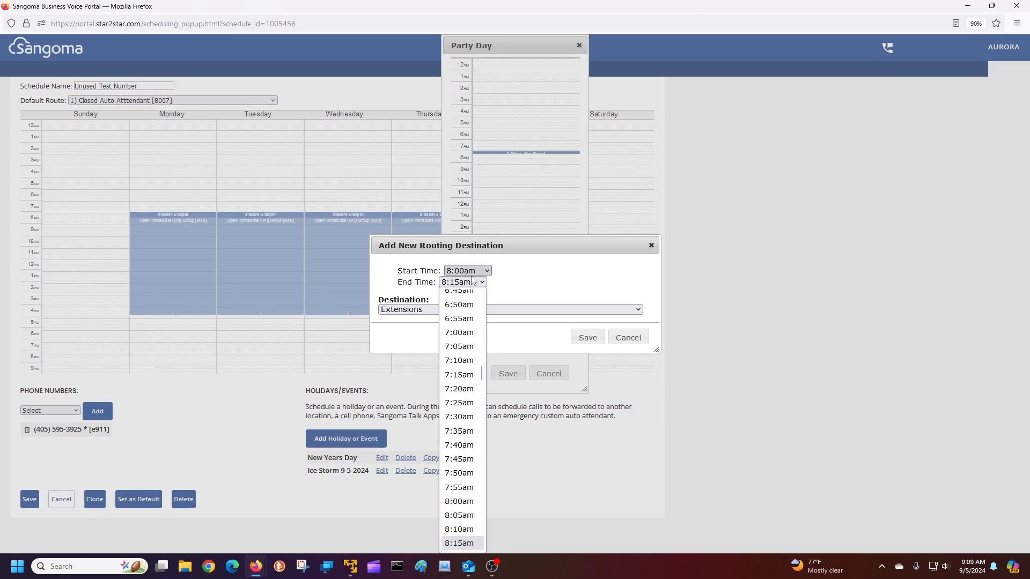
{"action": "key", "text": "6"}
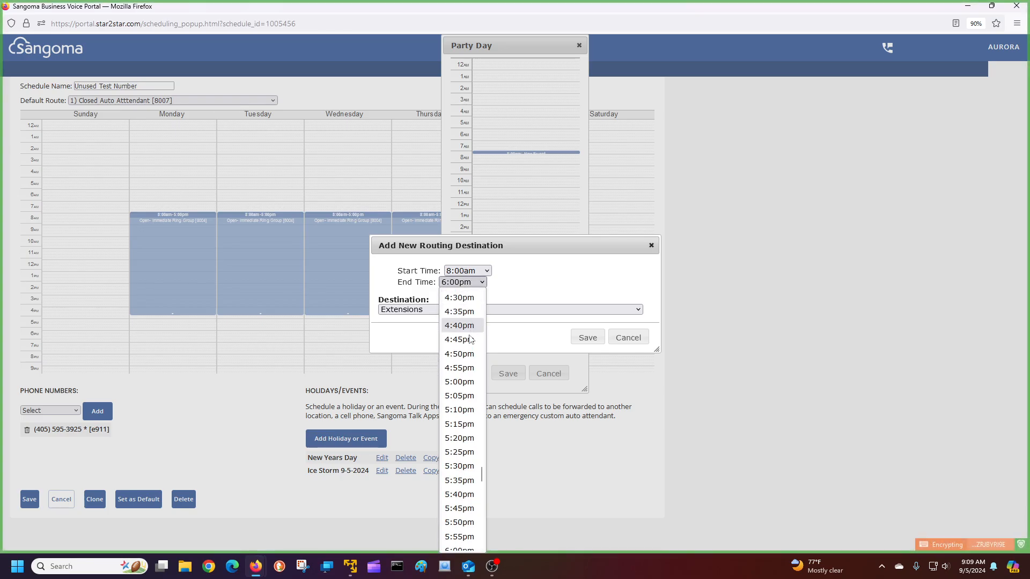
{"action": "left_click", "coordinate": [470, 383]}
{"action": "left_click", "coordinate": [463, 314]}
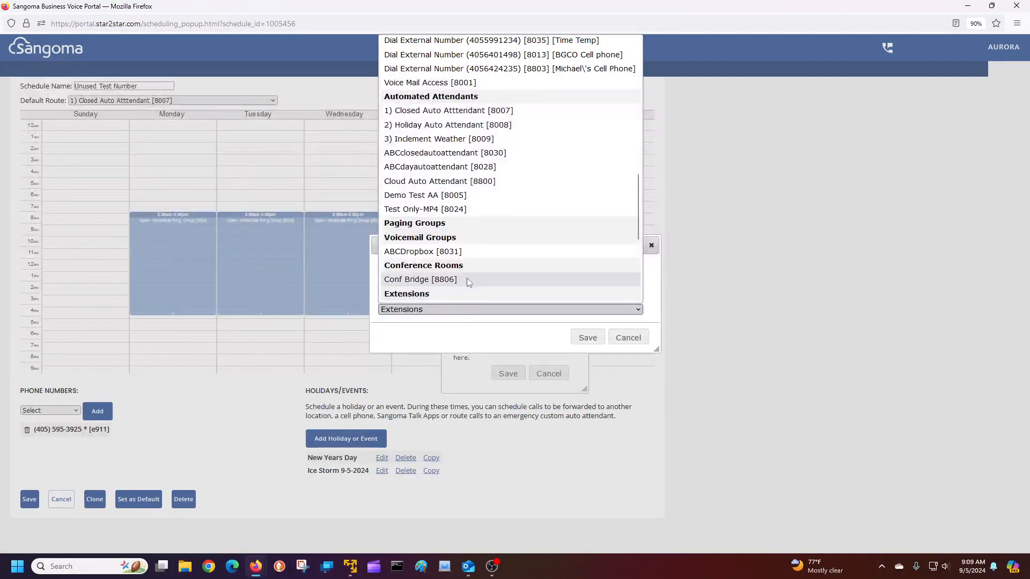
{"action": "scroll", "coordinate": [494, 227], "scroll_direction": "up", "scroll_amount": 4}
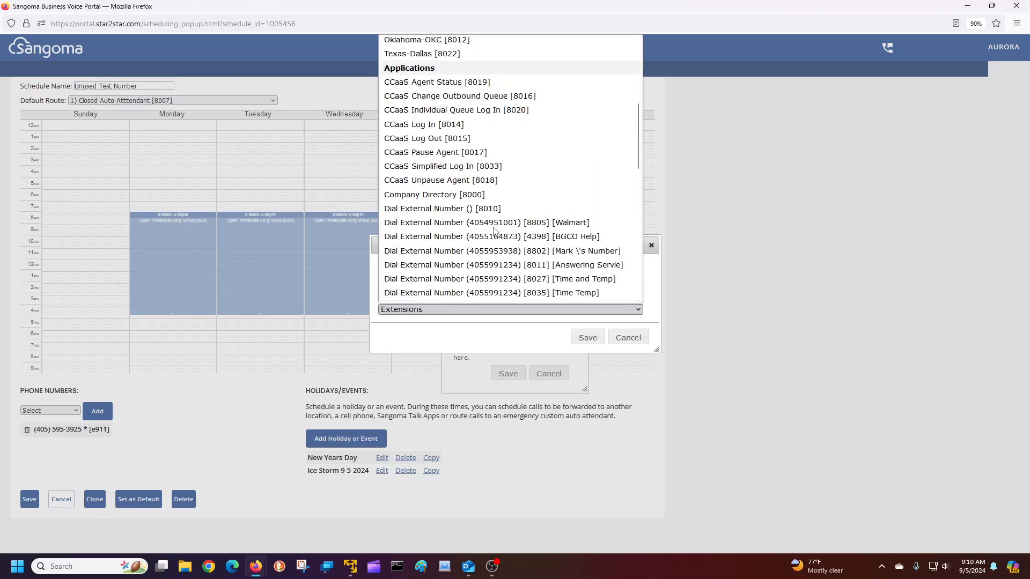
{"action": "scroll", "coordinate": [493, 227], "scroll_direction": "down", "scroll_amount": 4}
{"action": "scroll", "coordinate": [494, 227], "scroll_direction": "up", "scroll_amount": 10}
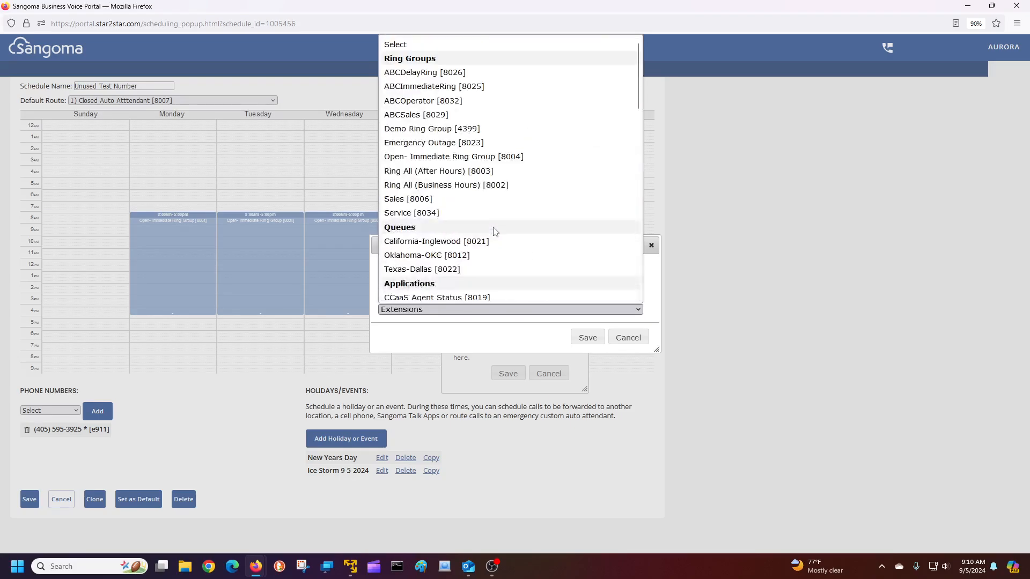
{"action": "scroll", "coordinate": [493, 227], "scroll_direction": "down", "scroll_amount": 5}
{"action": "scroll", "coordinate": [494, 231], "scroll_direction": "down", "scroll_amount": 2}
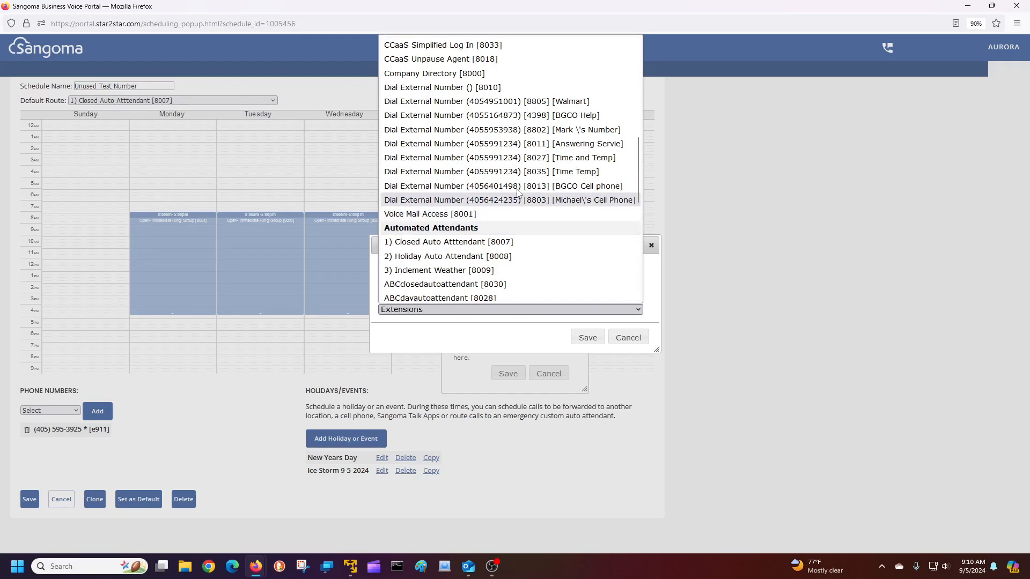
{"action": "left_click", "coordinate": [520, 144]}
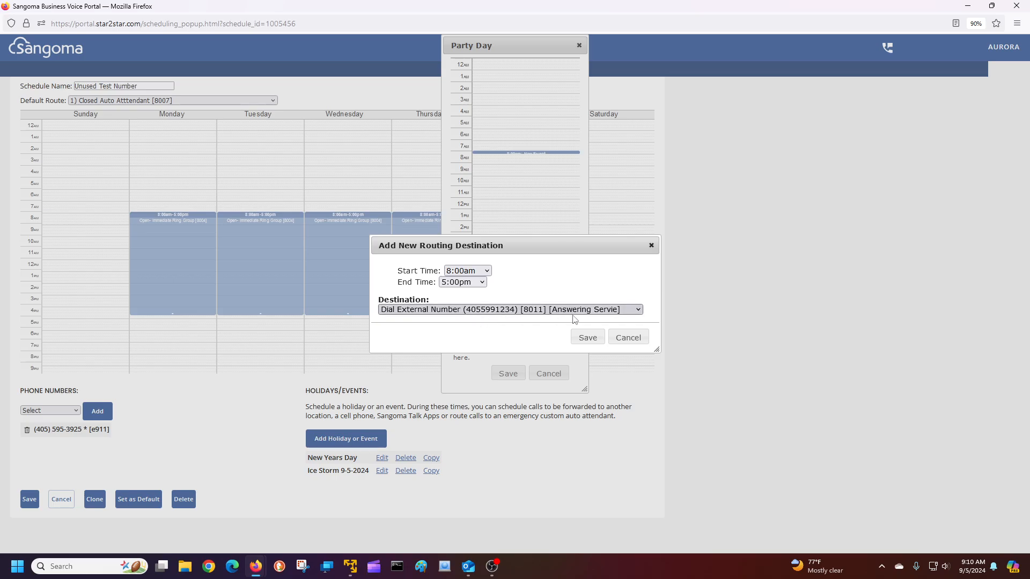
Save the routing block, the Party Day holiday, and the Unused Test Number schedule
{"action": "left_click", "coordinate": [587, 337]}
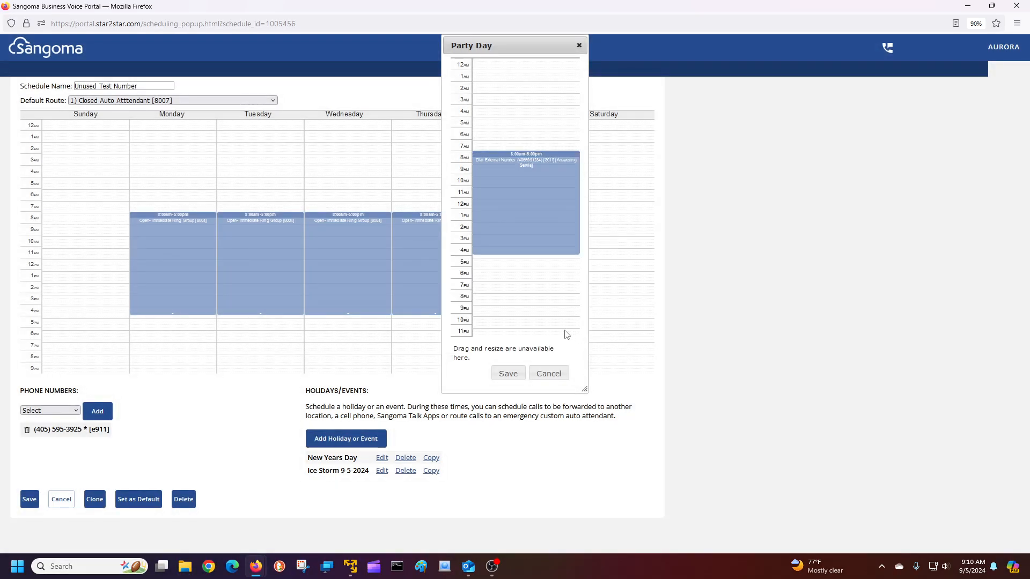
{"action": "left_click", "coordinate": [517, 376]}
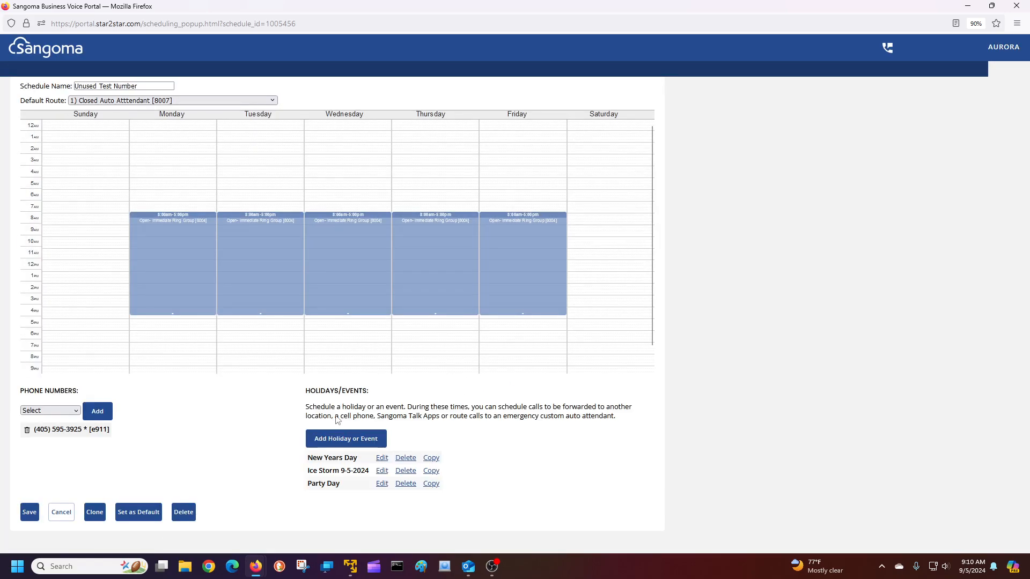
{"action": "left_click", "coordinate": [28, 517]}
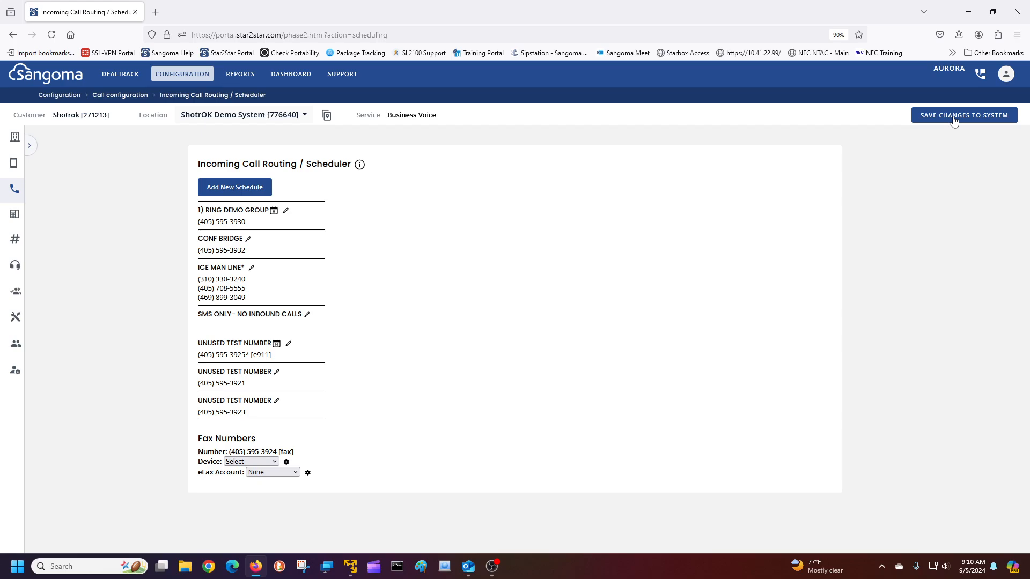
Reopen the Unused Test Number schedule maximized and check Monday's 8am–5pm block without changes
{"action": "left_click", "coordinate": [288, 344]}
{"action": "left_click", "coordinate": [676, 8]}
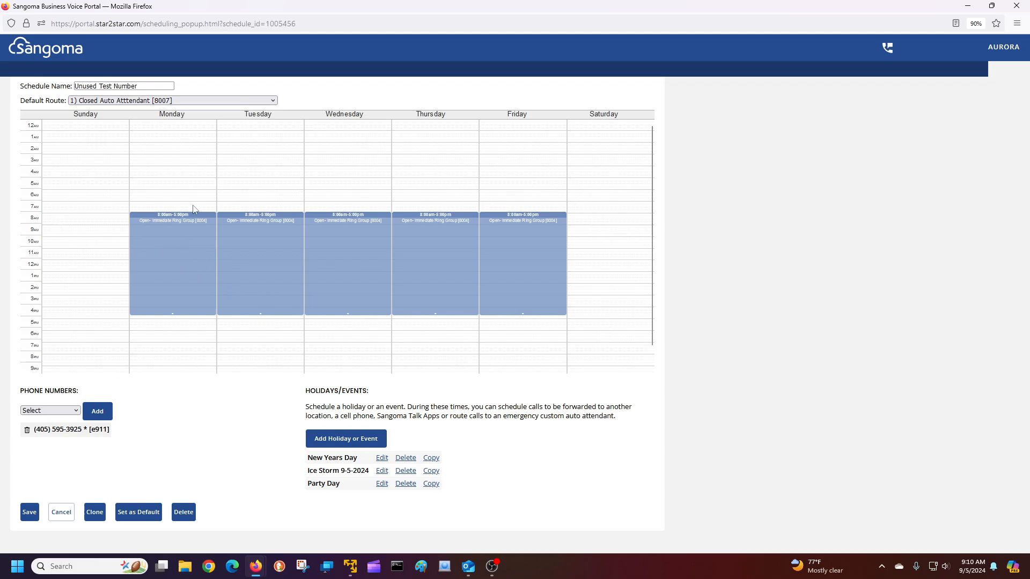
{"action": "left_click", "coordinate": [177, 261]}
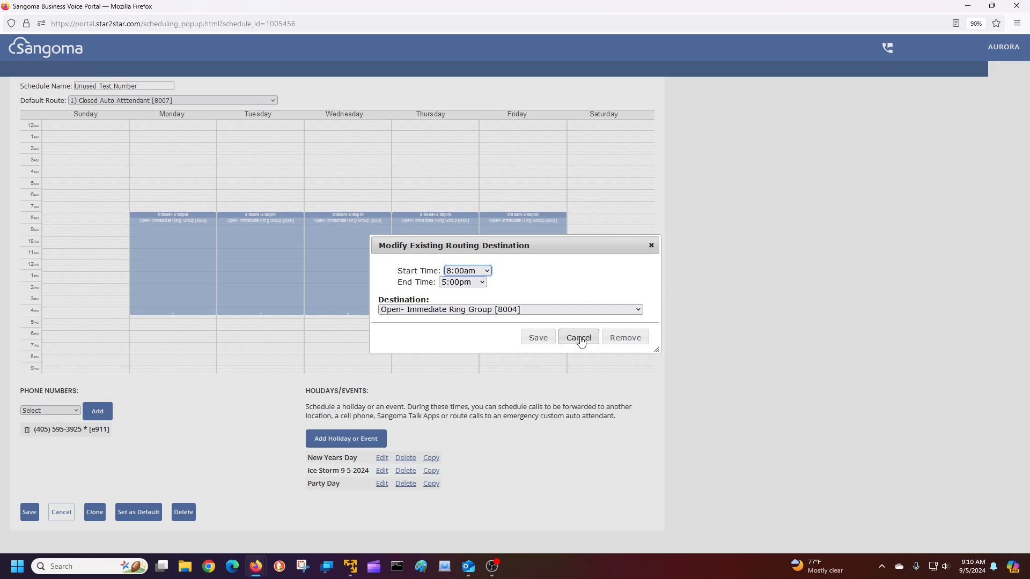
{"action": "left_click", "coordinate": [580, 338]}
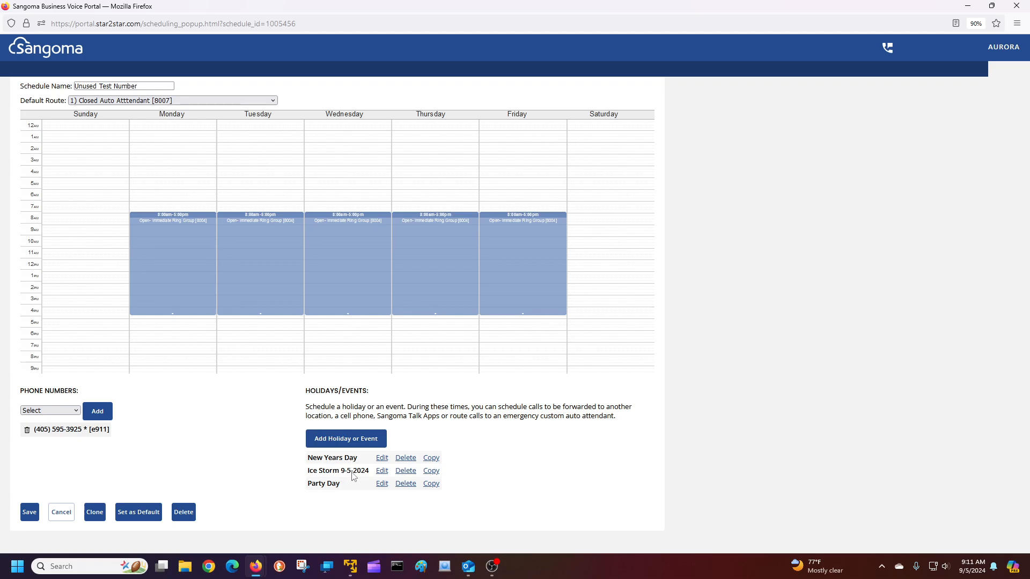
Review the Ice Storm 9-5-2024 and Party Day holidays, confirming Party Day's 8am–5pm Answering Service routing
{"action": "left_click", "coordinate": [378, 472]}
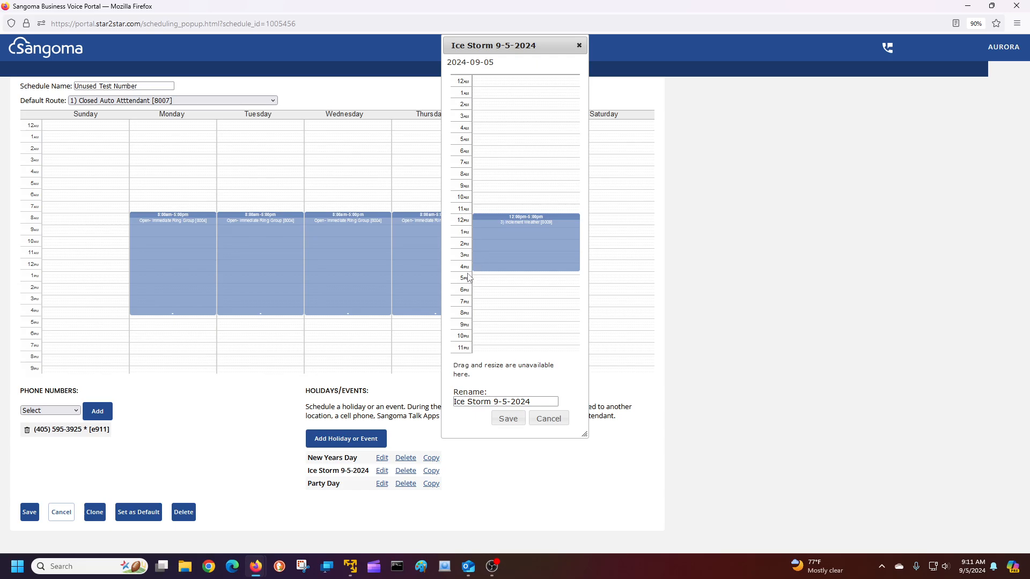
{"action": "left_click", "coordinate": [548, 419]}
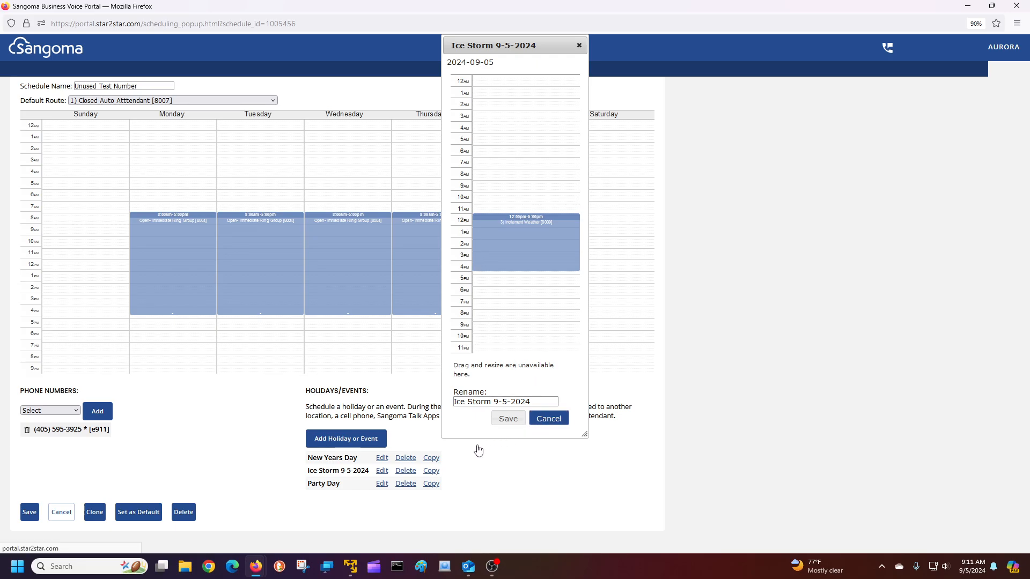
{"action": "left_click", "coordinate": [382, 484]}
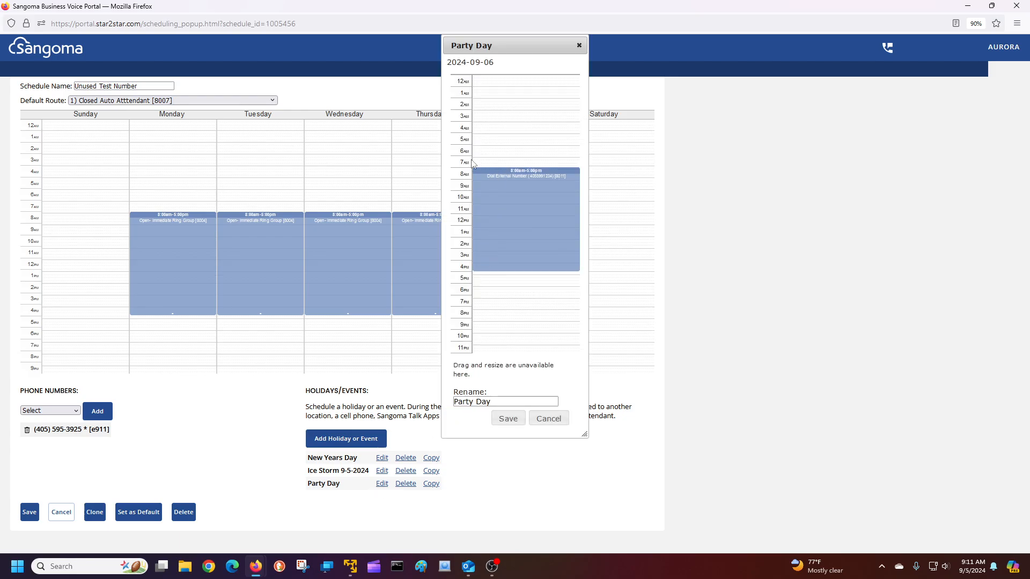
{"action": "left_click", "coordinate": [513, 202]}
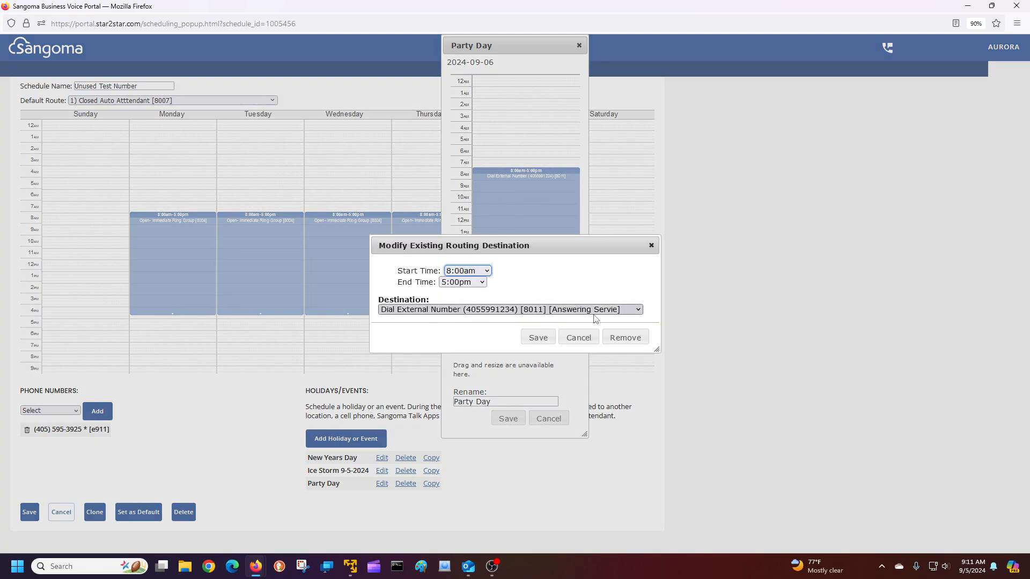
{"action": "left_click", "coordinate": [587, 343]}
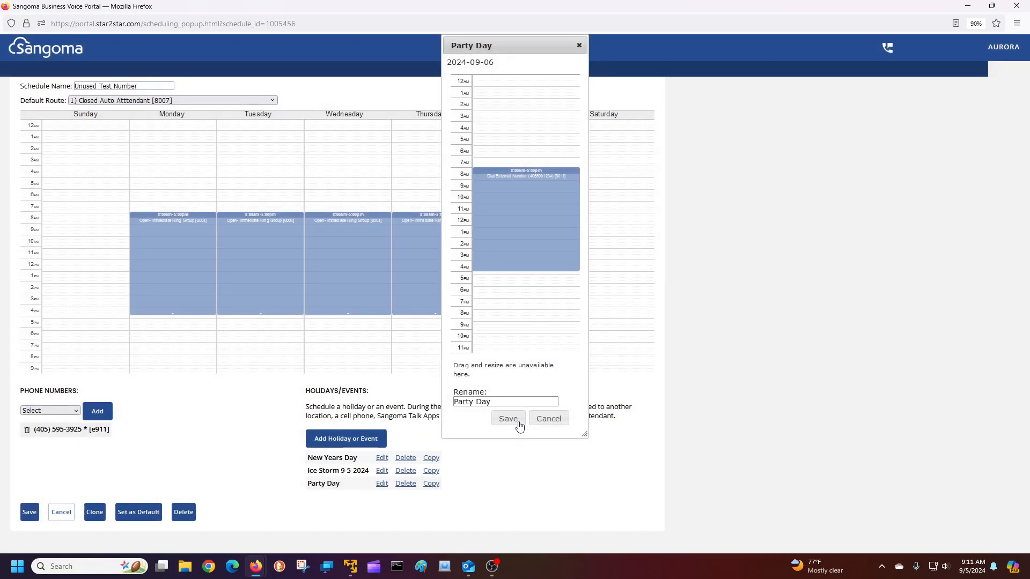
{"action": "left_click", "coordinate": [547, 419]}
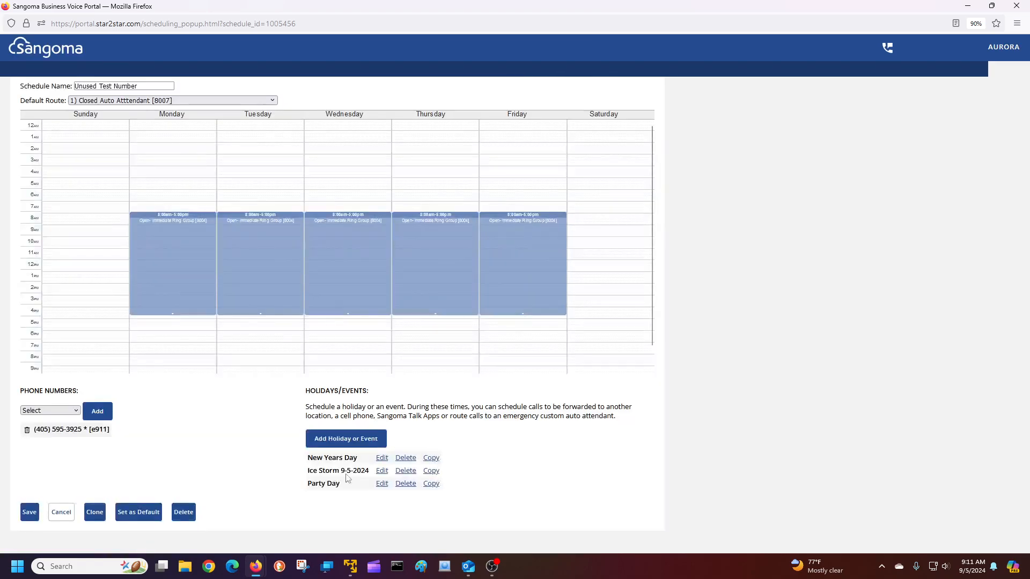
Close the schedule, go to Call configuration > Destinations, and choose >> Add New Dial External Number
{"action": "left_click", "coordinate": [61, 512]}
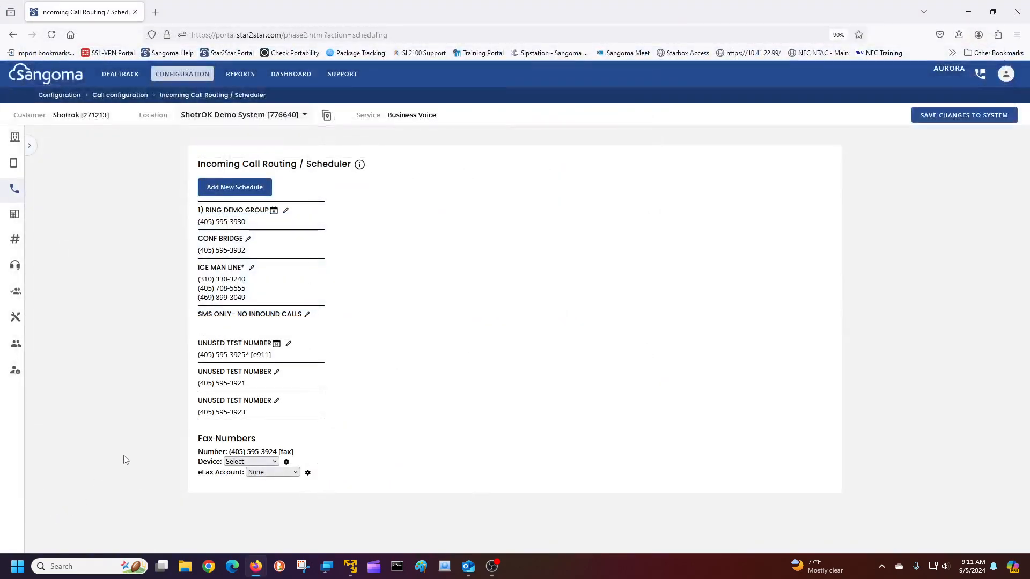
{"action": "left_click", "coordinate": [15, 189]}
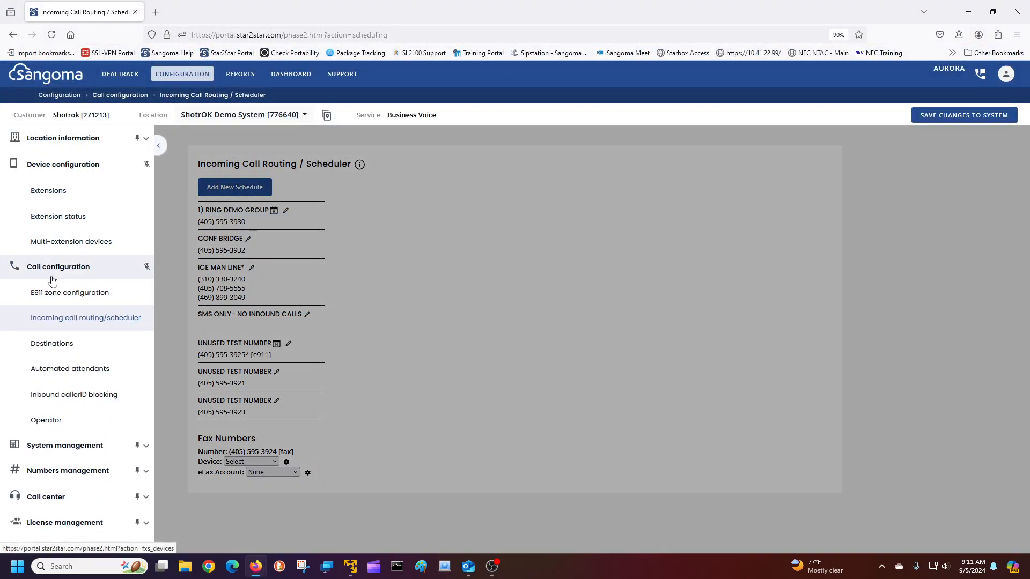
{"action": "left_click", "coordinate": [57, 346]}
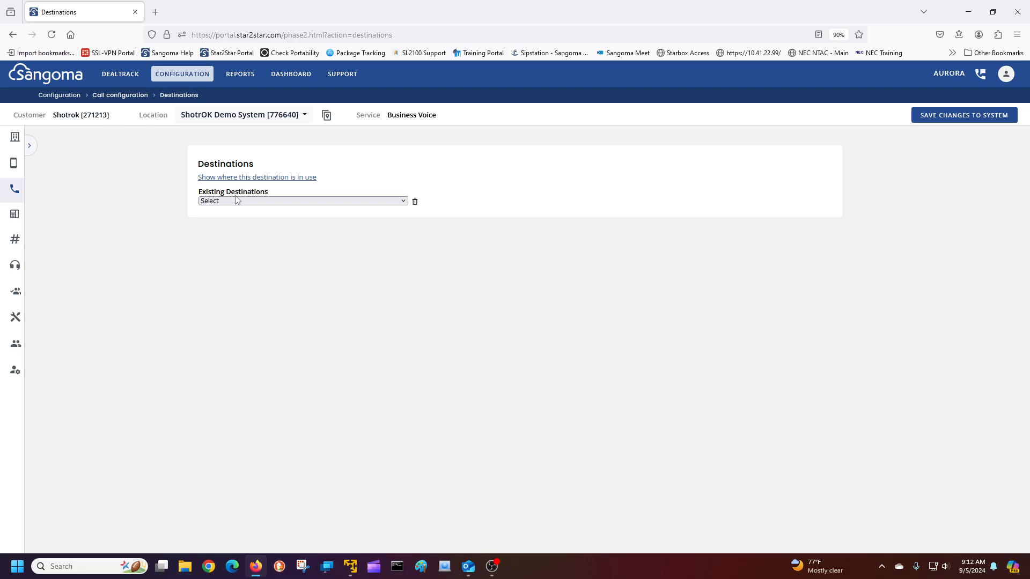
{"action": "left_click", "coordinate": [236, 200]}
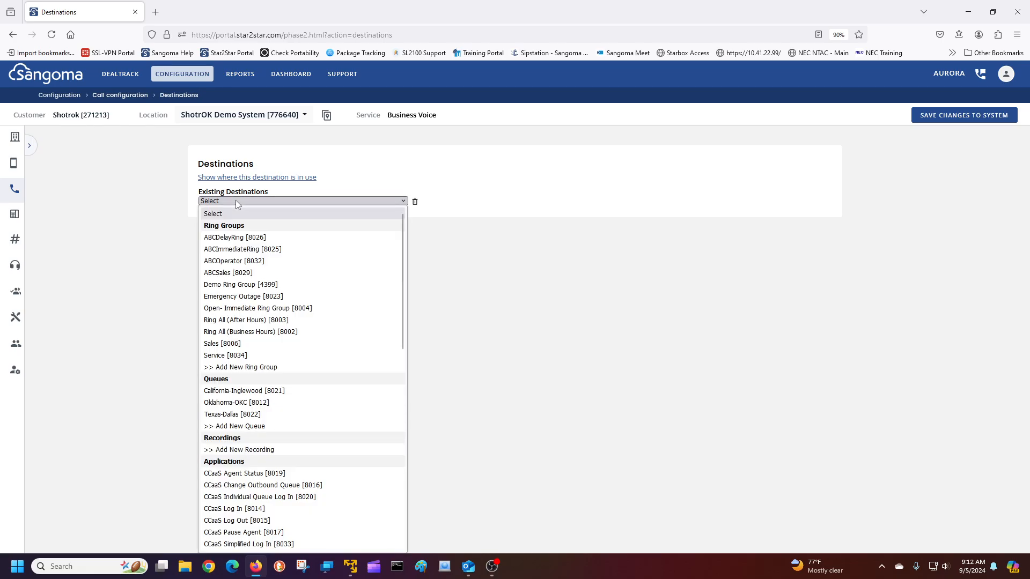
{"action": "scroll", "coordinate": [256, 472], "scroll_direction": "down", "scroll_amount": 6}
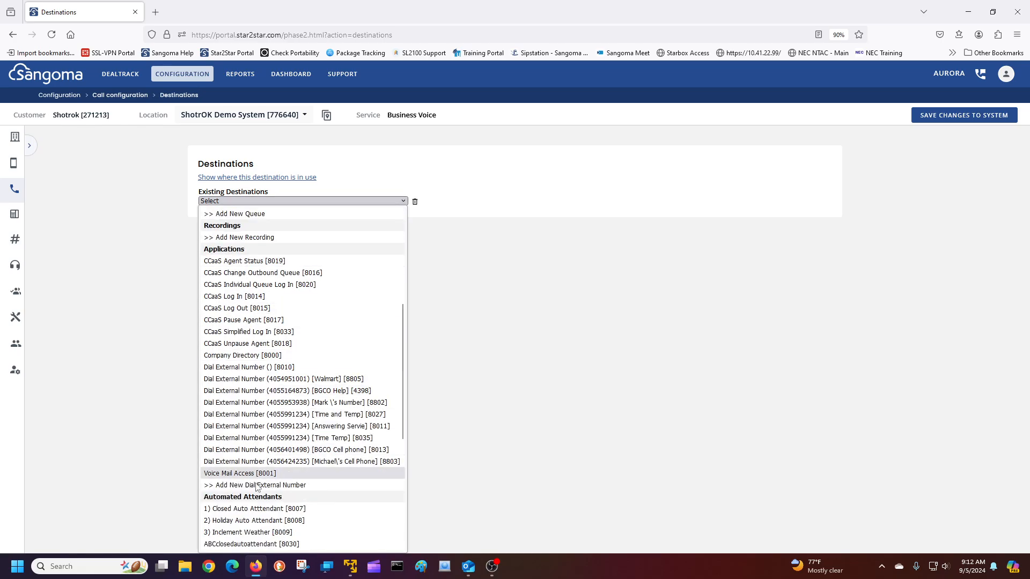
{"action": "left_click", "coordinate": [256, 485]}
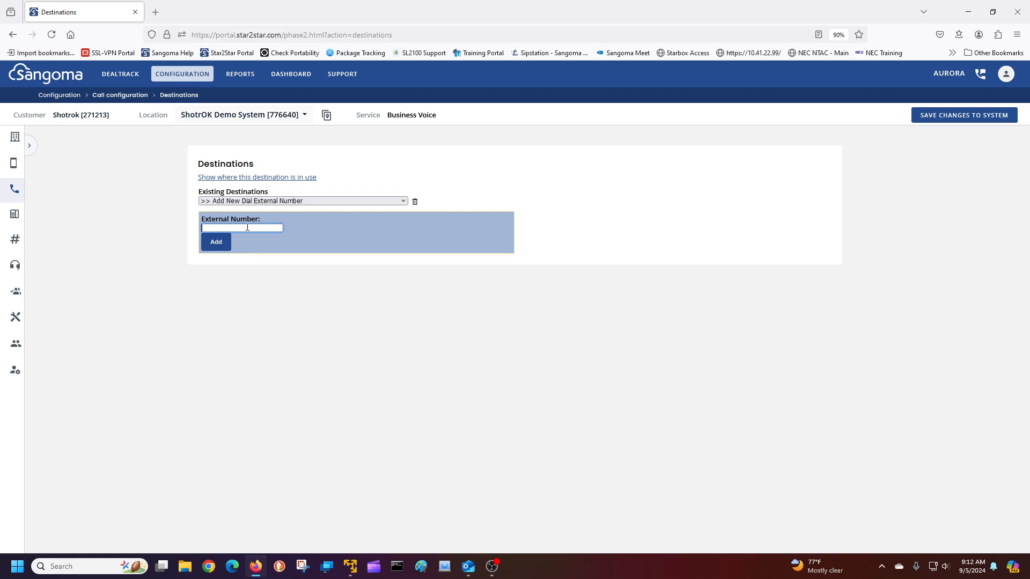